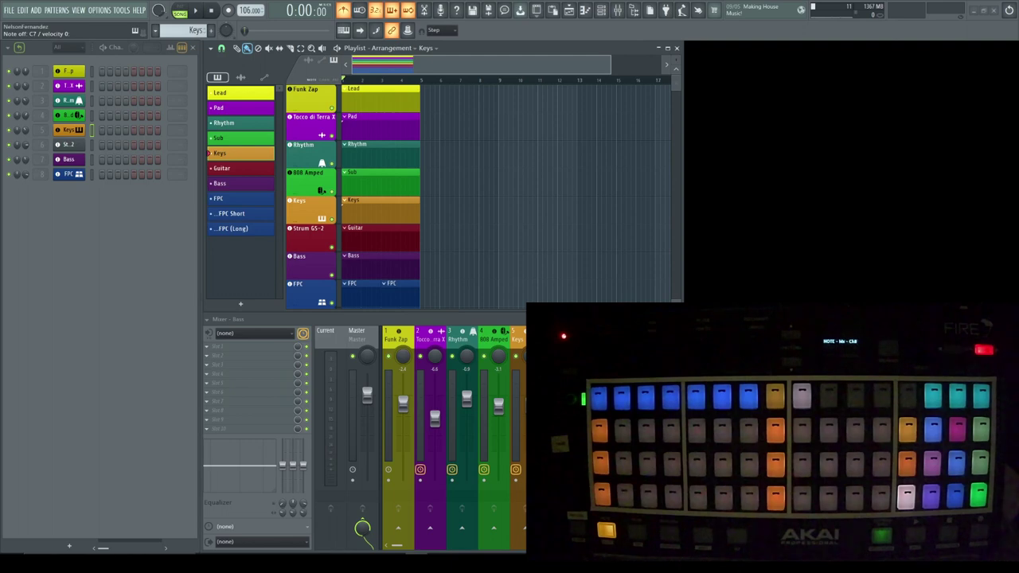
# Step: Look up the common chord progressions in the Firefox search results and return to FL Studio
pyautogui.hotkey('alt', 'Tab')
pyautogui.hotkey('alt', 'Tab')
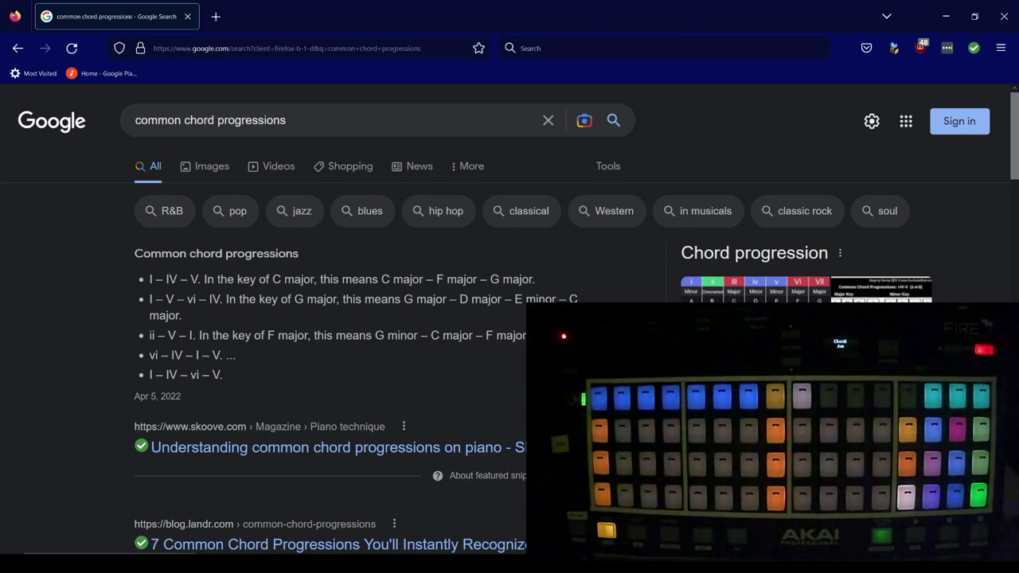
pyautogui.hotkey('alt', 'Tab')
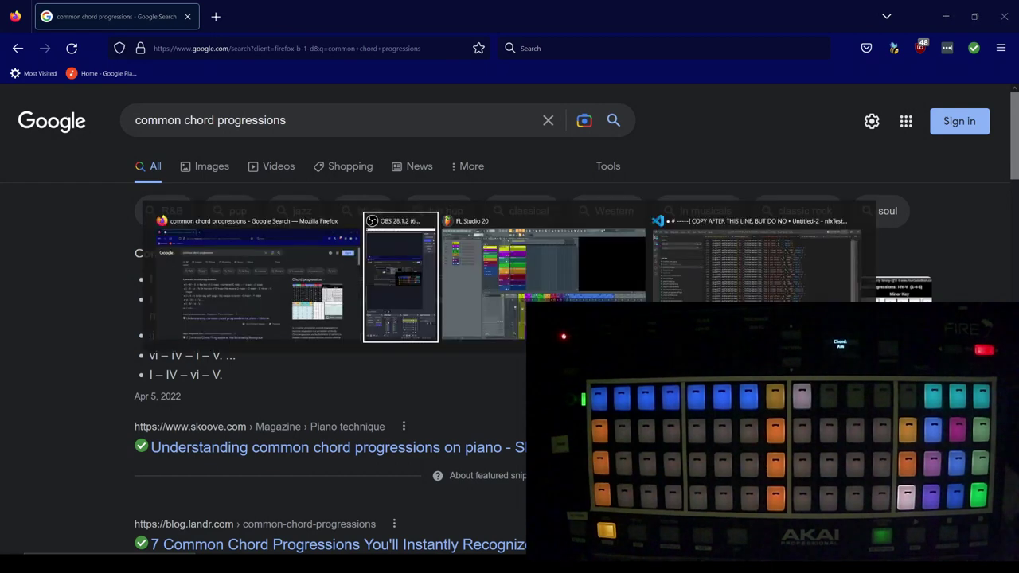
pyautogui.hotkey('alt', 'Tab')
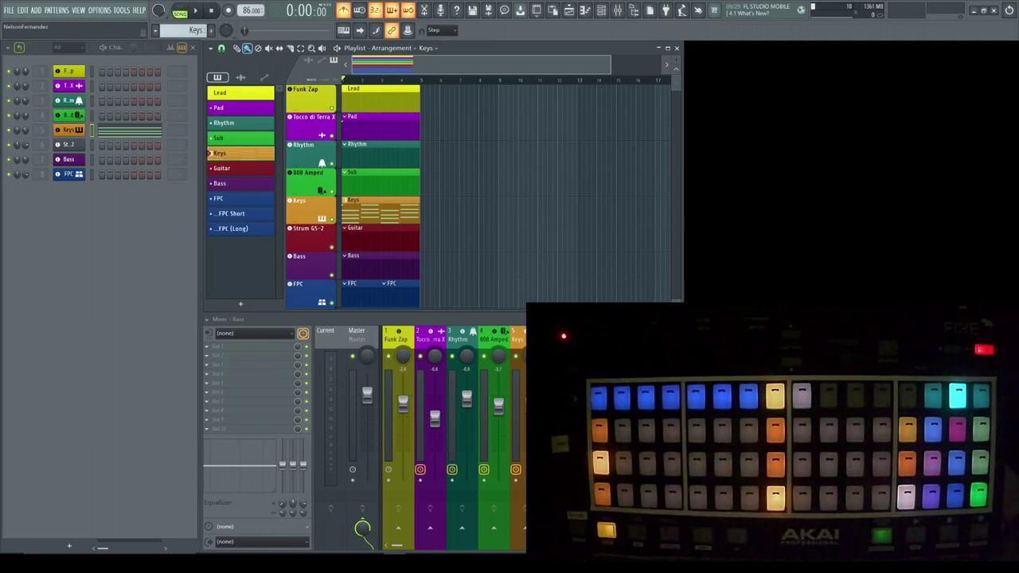
# Step: Inspect the recorded chords of the Keys pattern in the piano roll
pyautogui.press('F7')
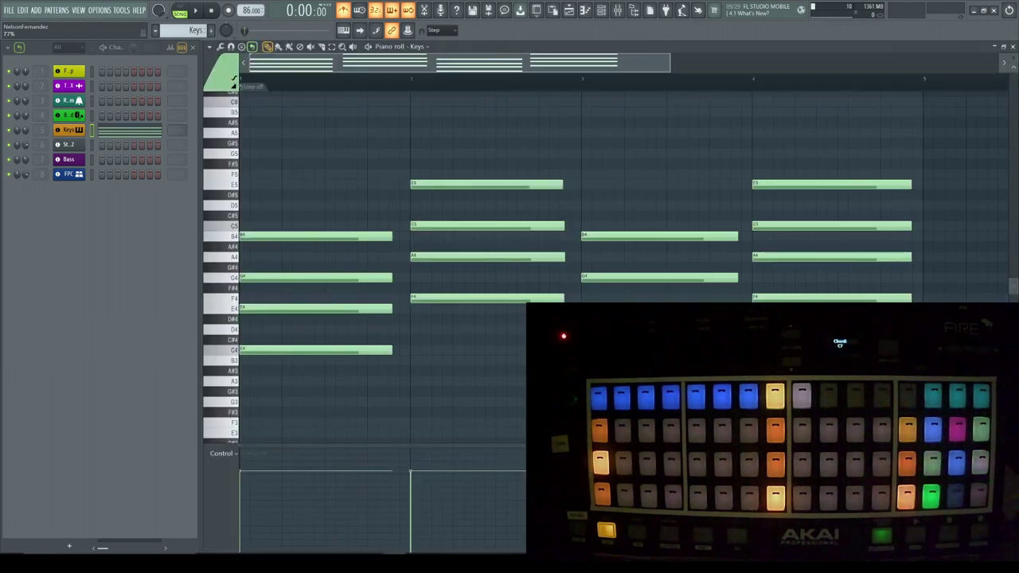
pyautogui.press('F5')
pyautogui.press('F9')
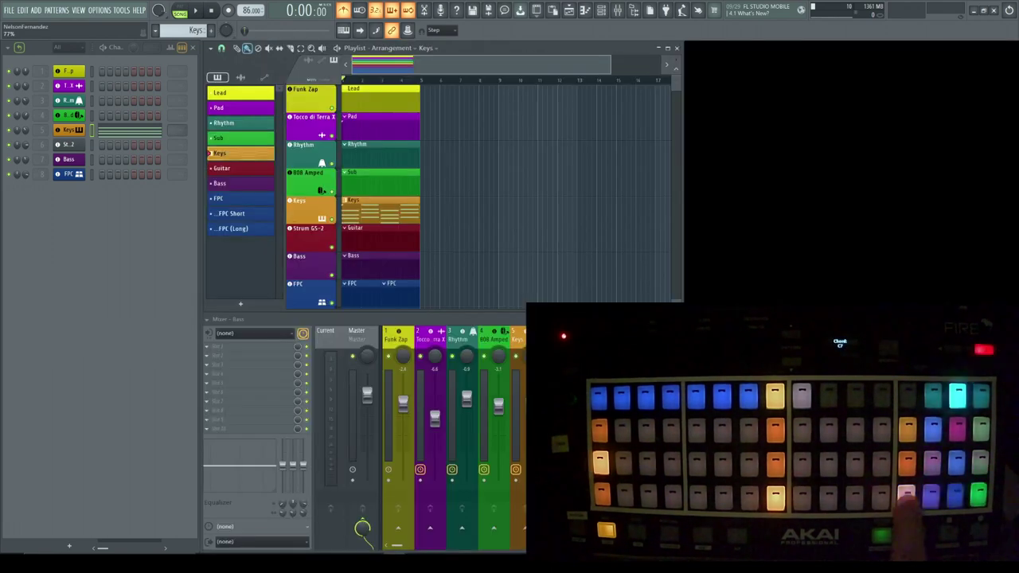
pyautogui.press('F7')
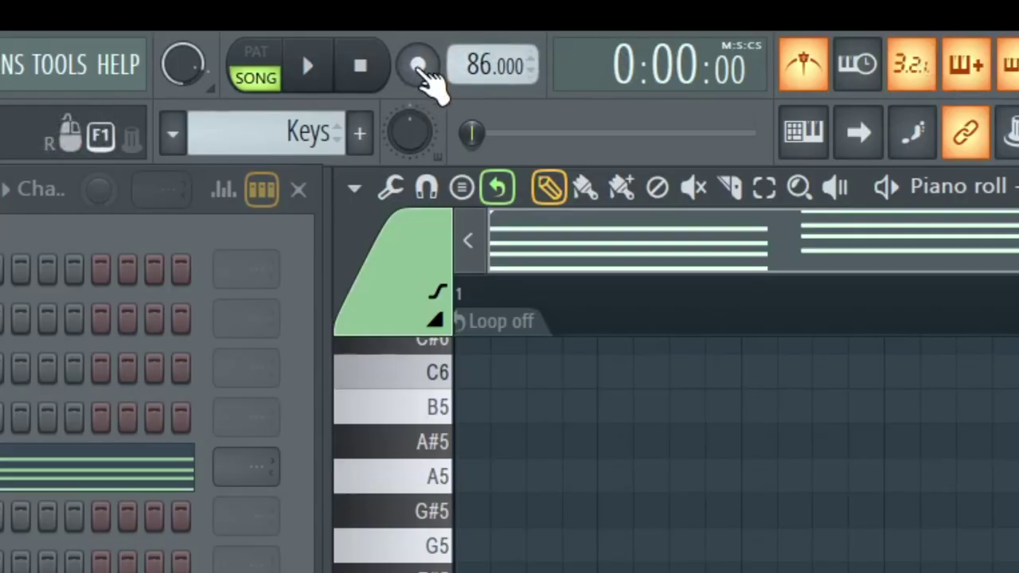
# Step: Enable quantizing of the note end time in the recording options
pyautogui.rightClick(420, 69)
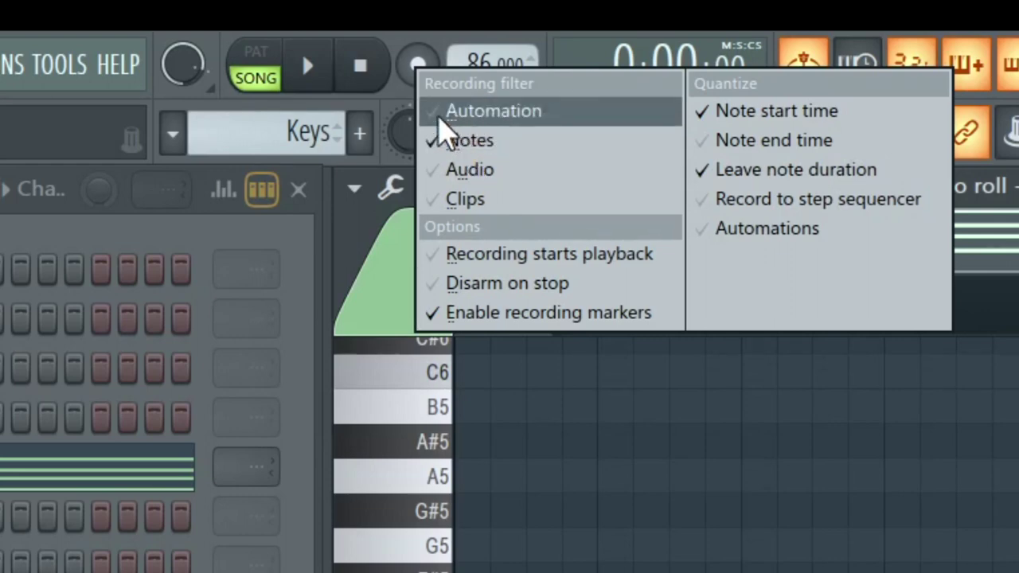
pyautogui.click(774, 140)
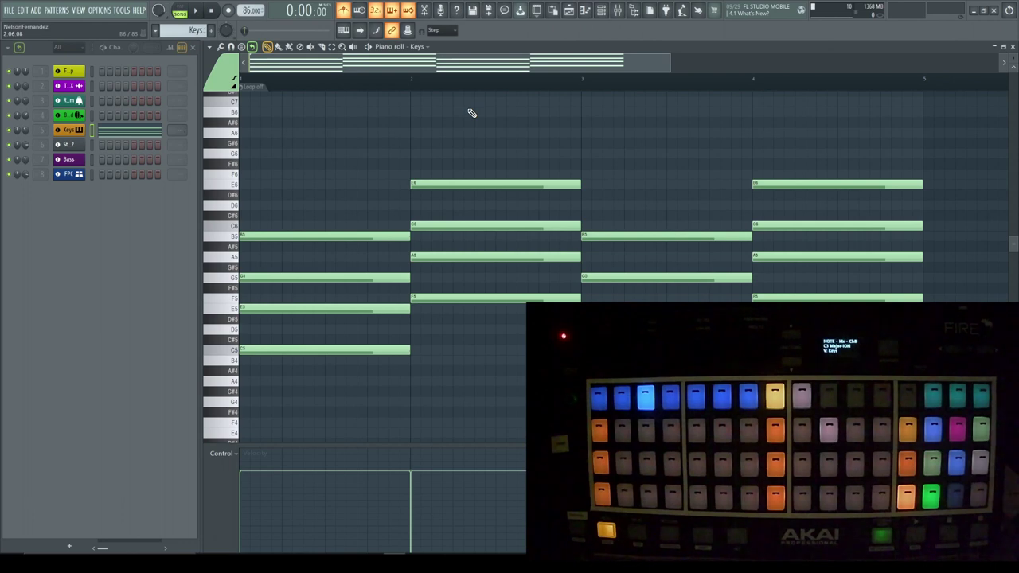
# Step: Apply a strum to the Keys chords in the piano roll and play the result back
pyautogui.hotkey('alt', 's')
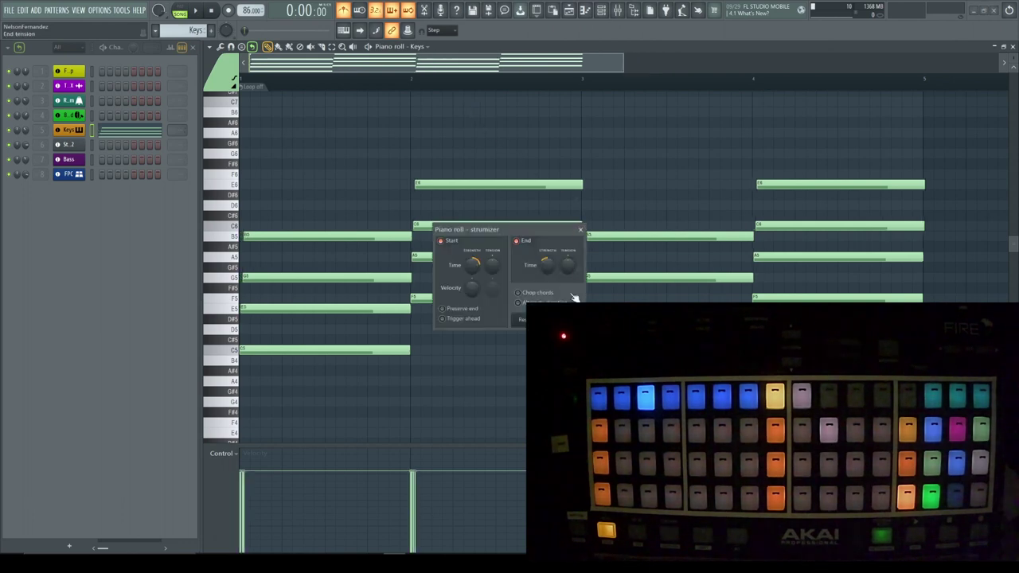
pyautogui.press('Return')
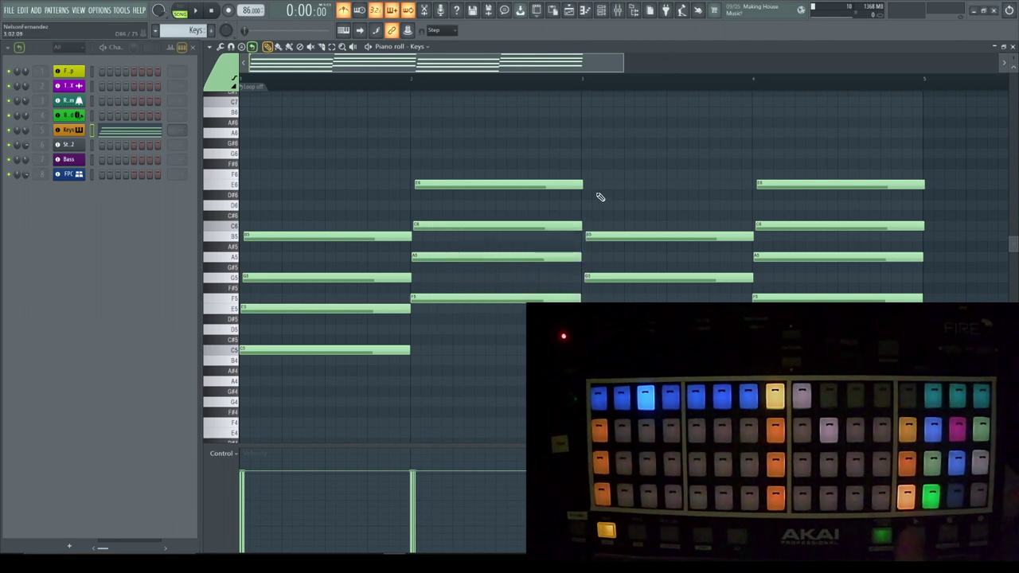
pyautogui.press('space')
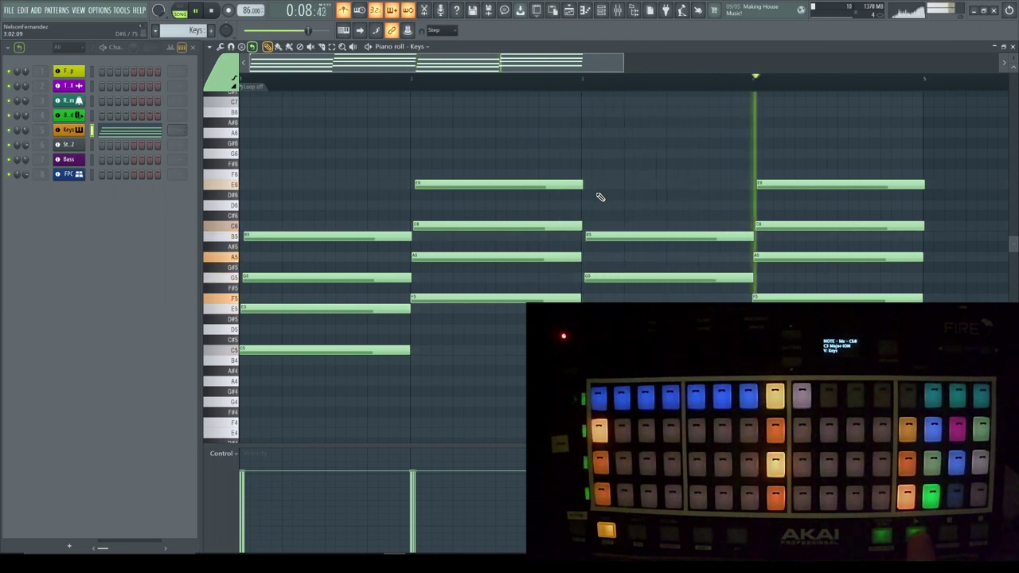
pyautogui.press('space')
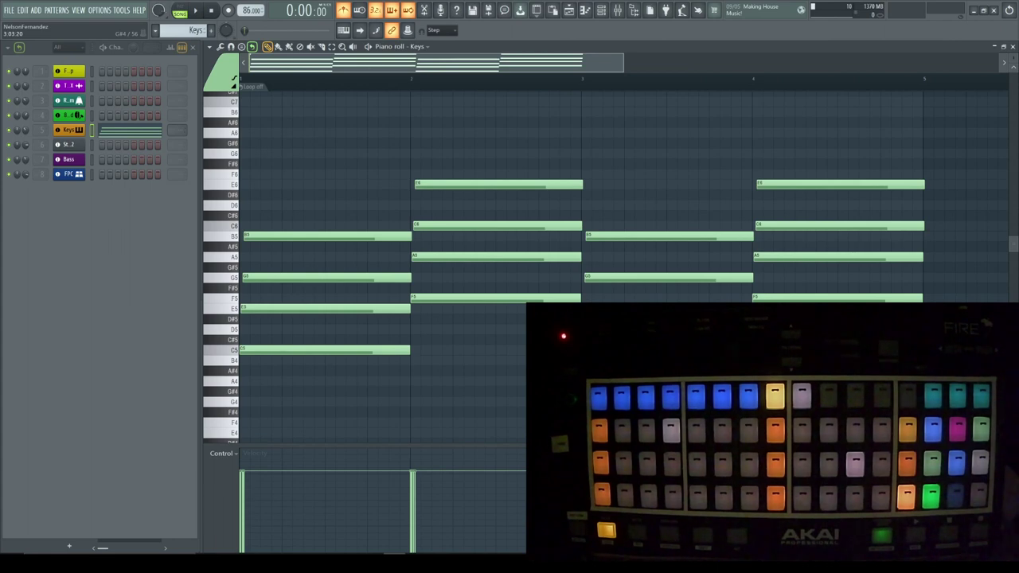
pyautogui.press('space')
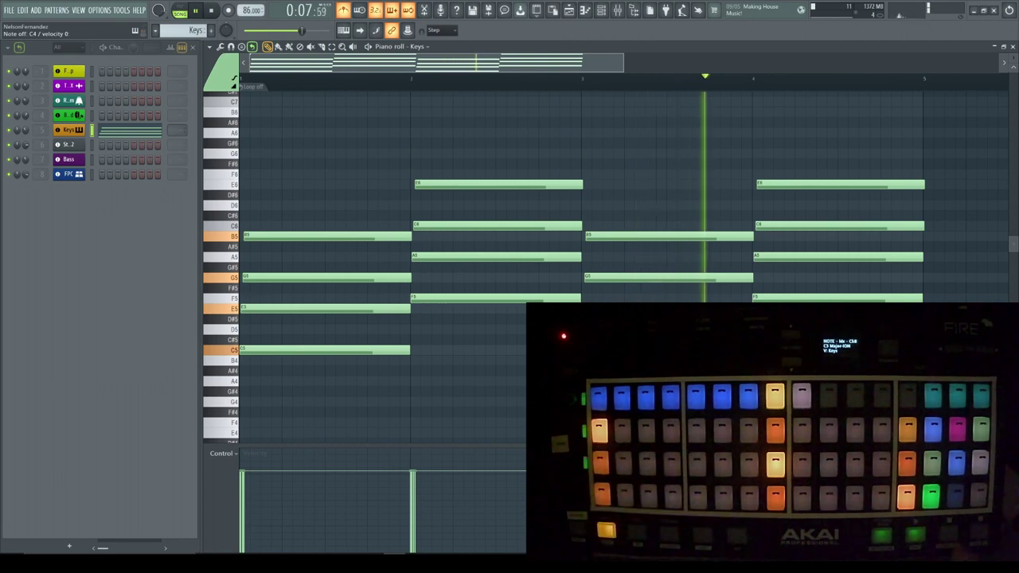
pyautogui.press('space')
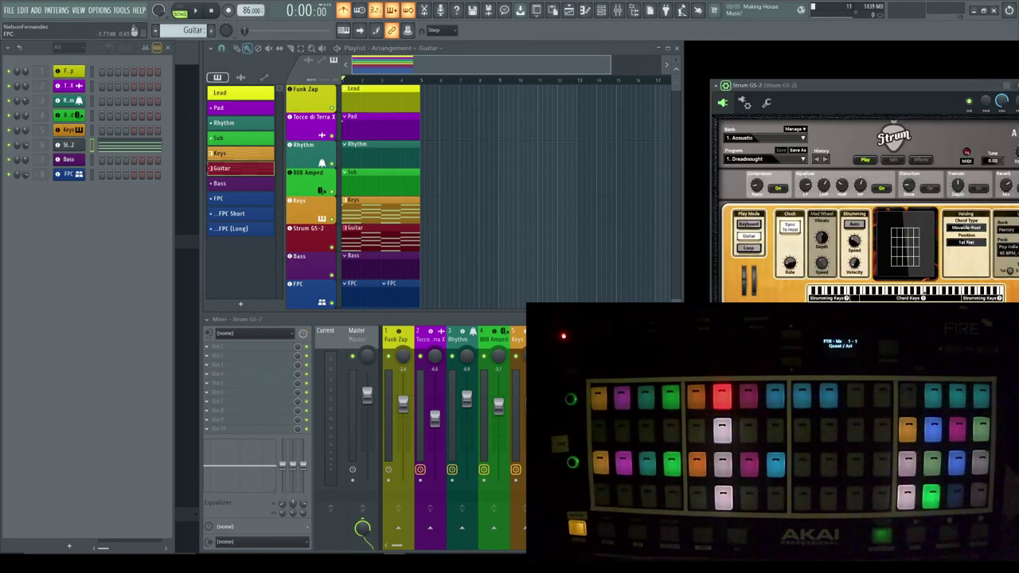
# Step: Move the Strum GS-2 window so that the whole instrument is visible, and return focus to the playlist
pyautogui.moveTo(896, 85); pyautogui.dragTo(797, 55)
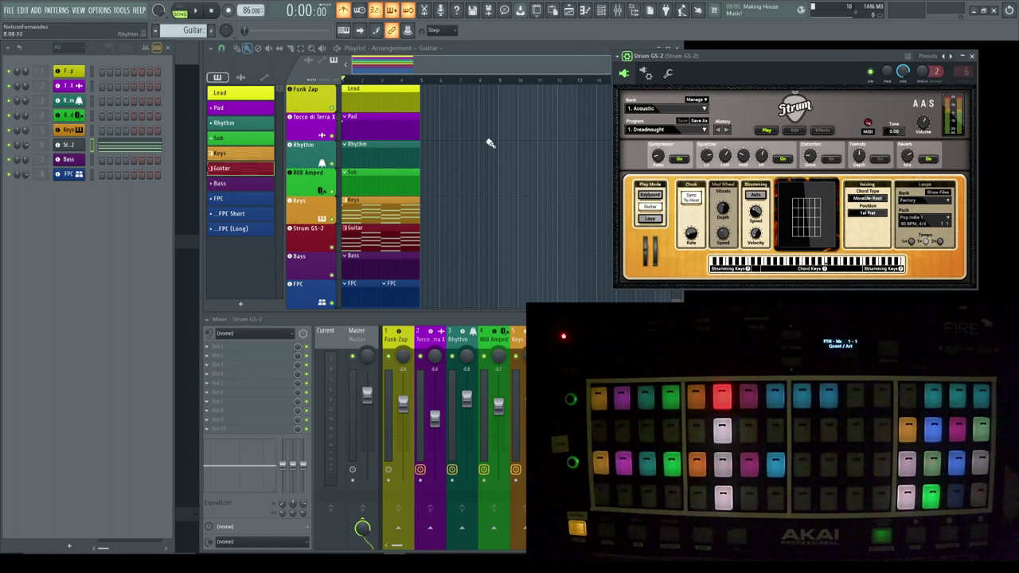
pyautogui.click(483, 49)
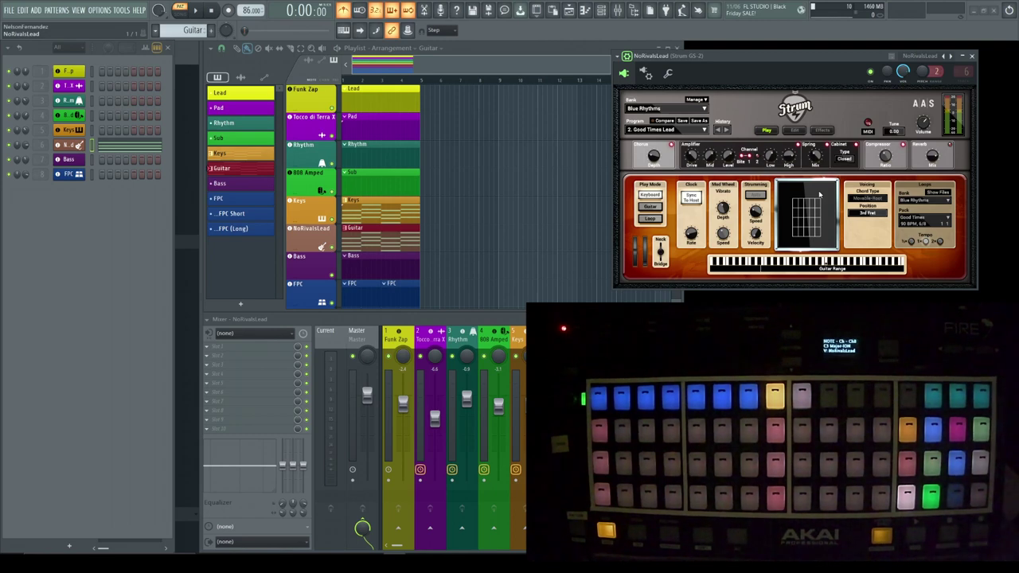
# Step: Load the 1. Acoustic bank with the 1. Dreadnought program in the guitar channel's Strum GS-2
pyautogui.click(705, 110)
pyautogui.click(684, 119)
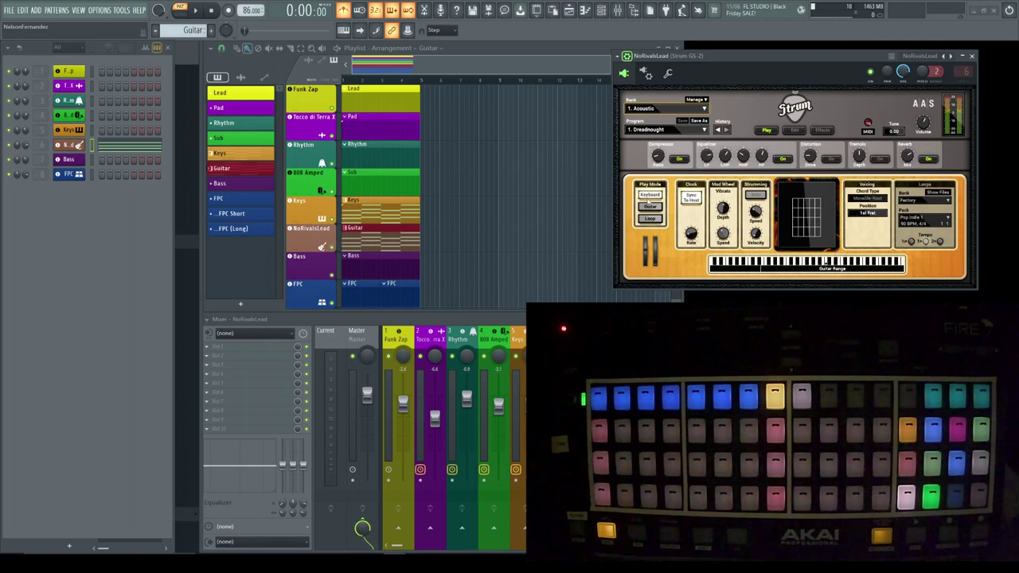
pyautogui.click(539, 54)
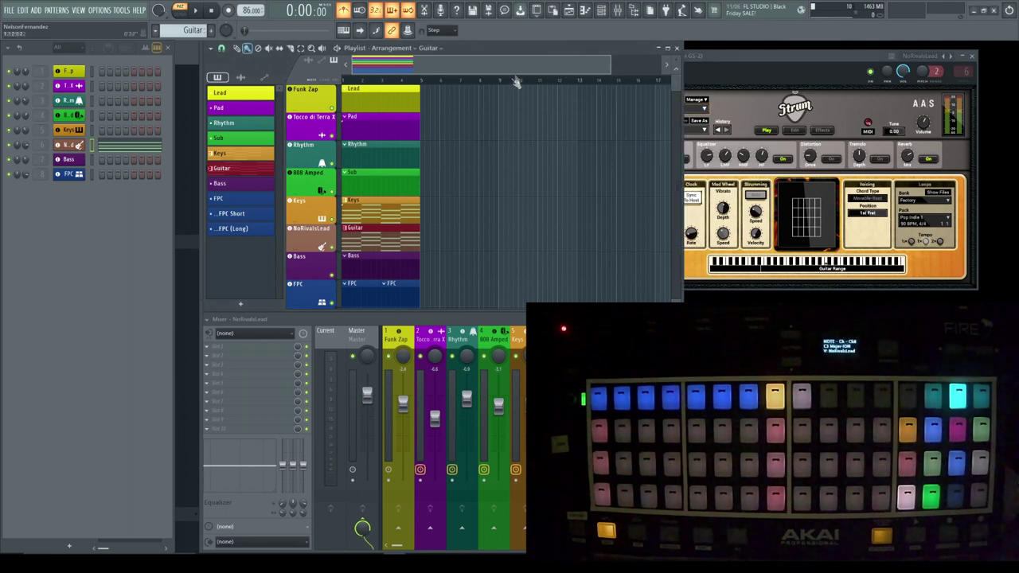
pyautogui.click(696, 59)
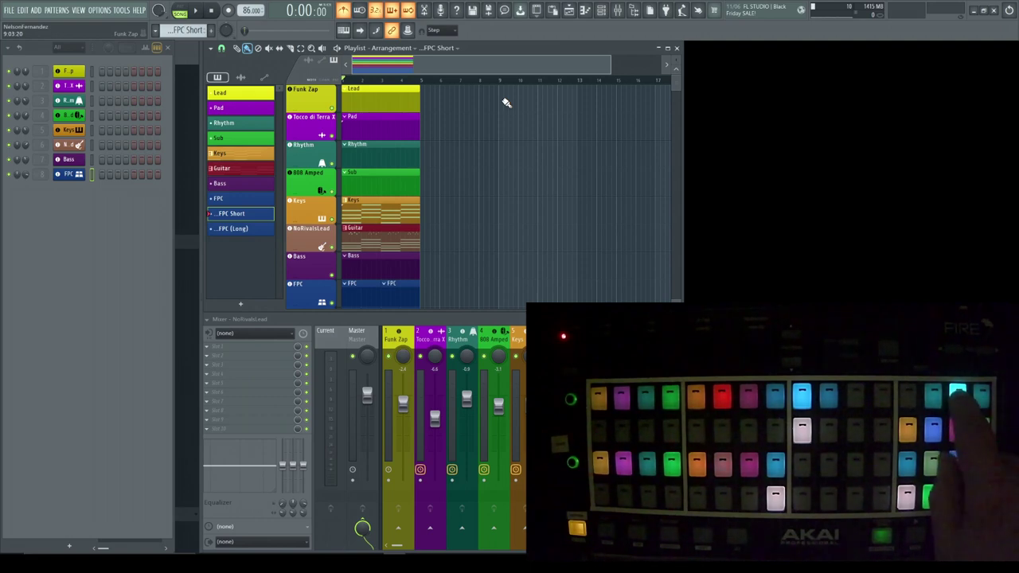
# Step: Reposition the FPC window so that all of its drum pads are visible
pyautogui.rightClick(506, 102)
pyautogui.click(504, 100)
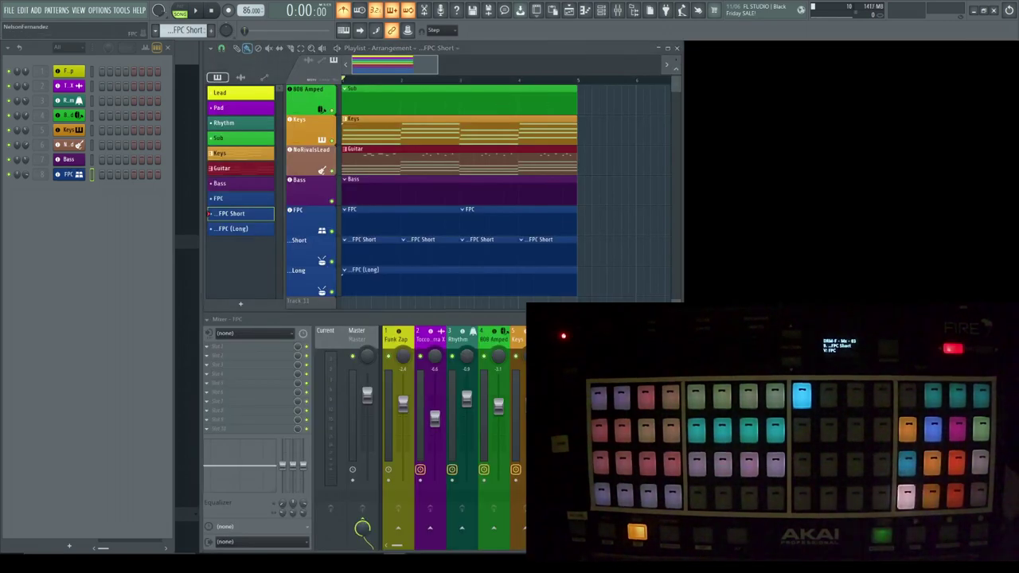
pyautogui.moveTo(780, 148); pyautogui.dragTo(773, 78)
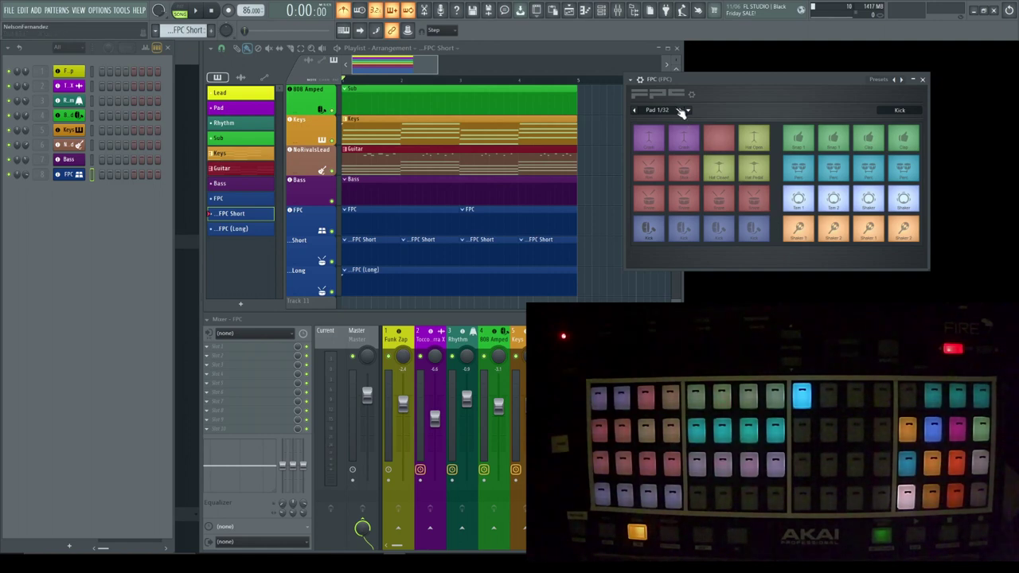
# Step: Load the NFX-Default_v5 preset into FPC and show the compact view with both pad banks
pyautogui.rightClick(613, 134)
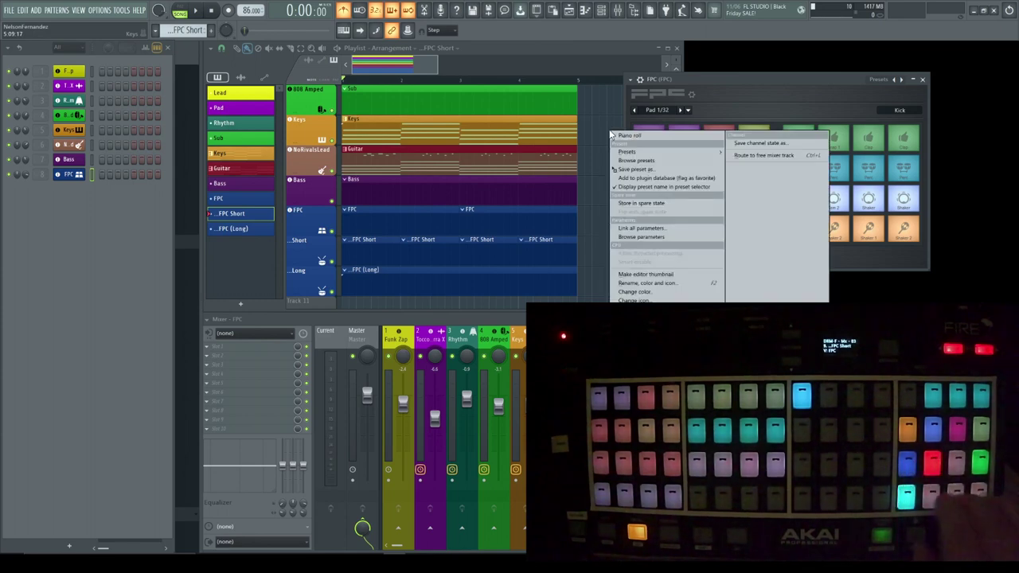
pyautogui.press('Down')
pyautogui.press('Right')
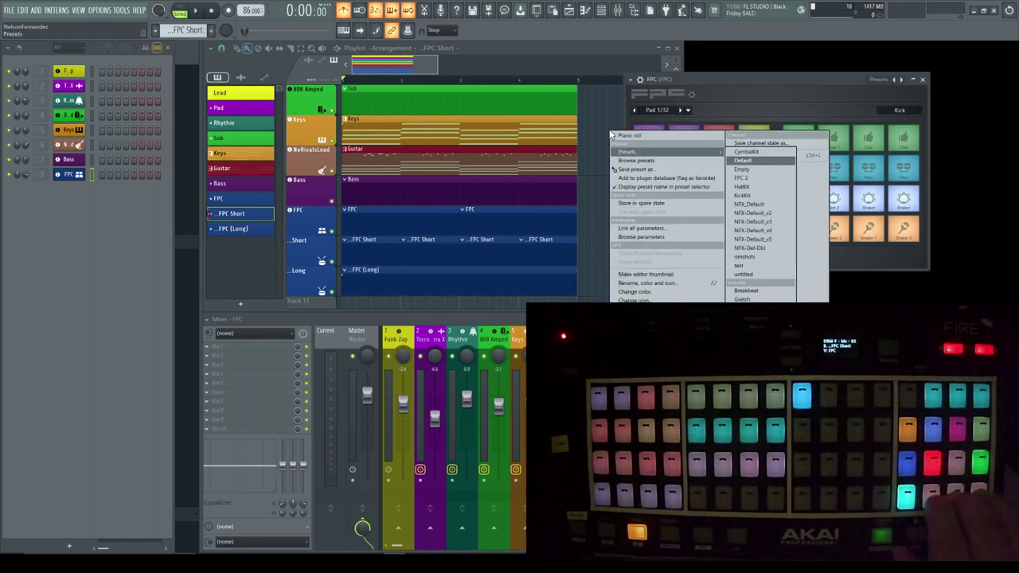
pyautogui.press('Down')
pyautogui.press('Down')
pyautogui.press('Down')
pyautogui.press('Down')
pyautogui.press('Down')
pyautogui.press('Down')
pyautogui.press('Down')
pyautogui.press('Down')
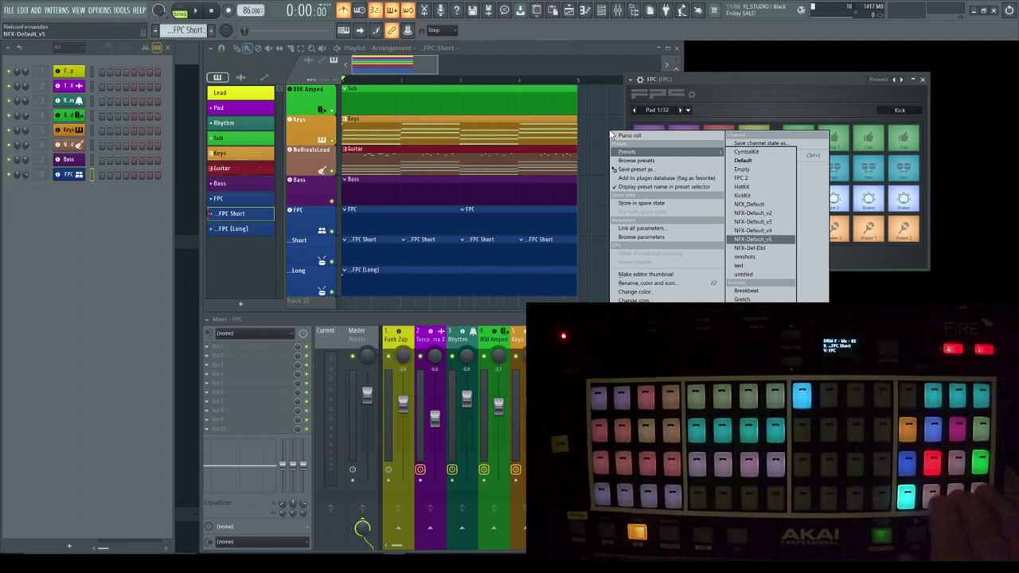
pyautogui.press('Return')
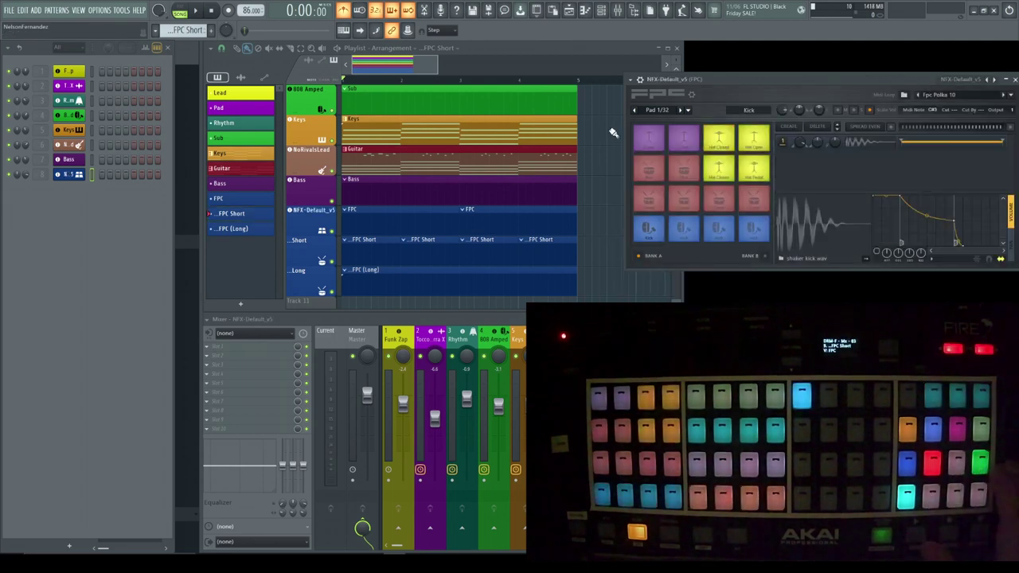
pyautogui.click(694, 95)
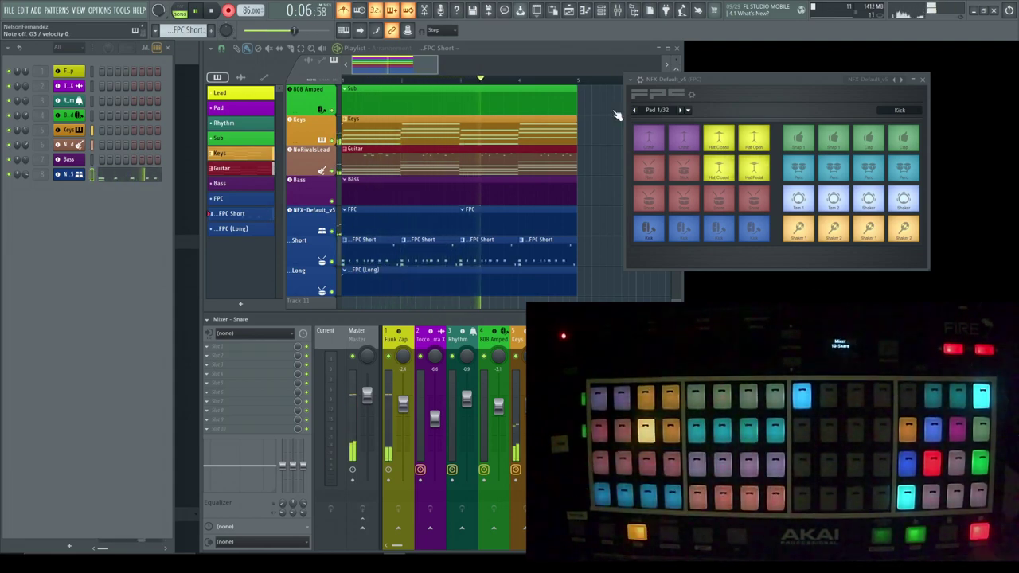
# Step: Record the drums of the FPC Short pattern and a bass line in the Bass pattern
pyautogui.press('space')
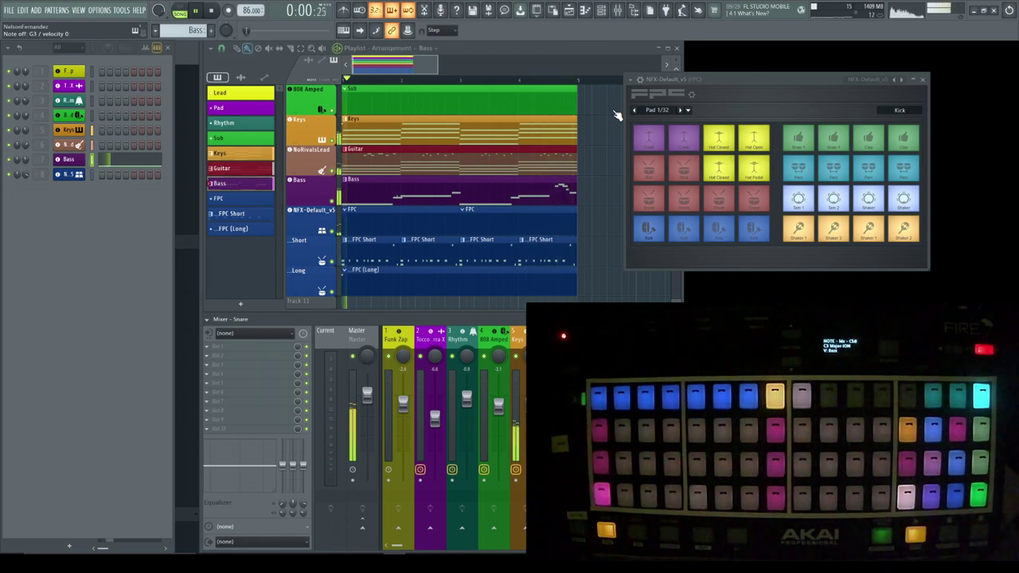
pyautogui.press('space')
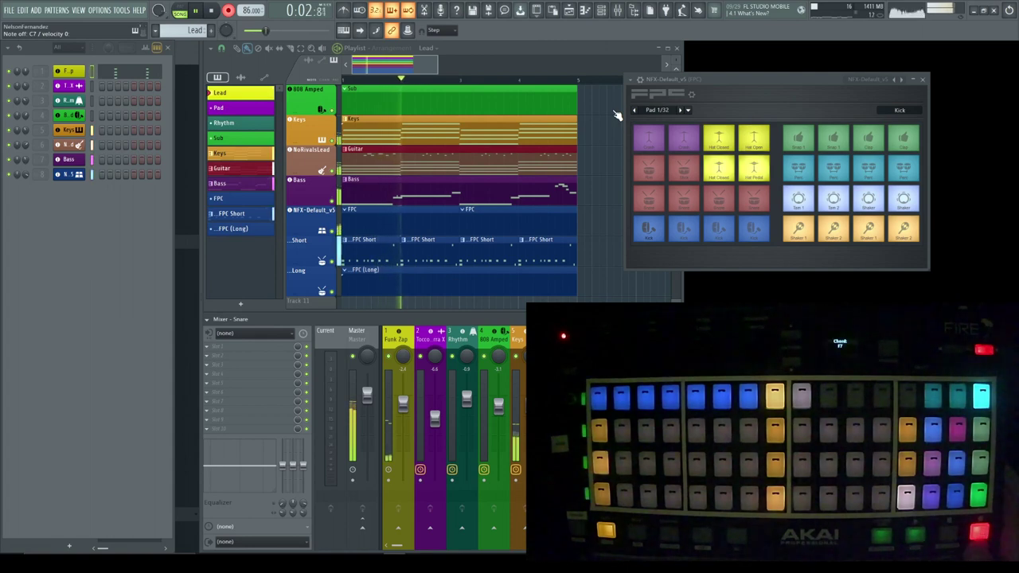
# Step: Record a Funk Zap part into the Lead pattern over the playing song
pyautogui.press('space')
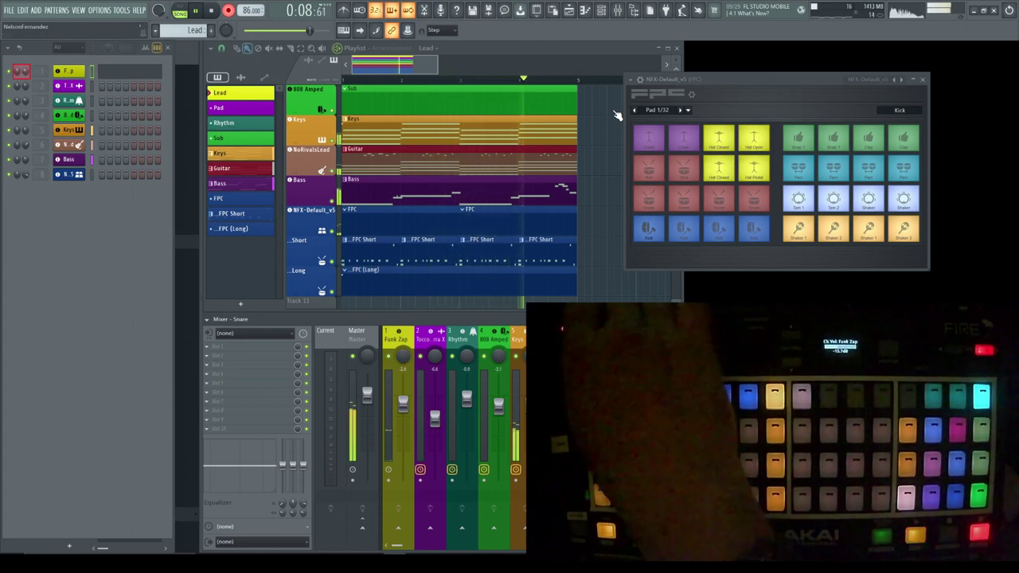
pyautogui.press('space')
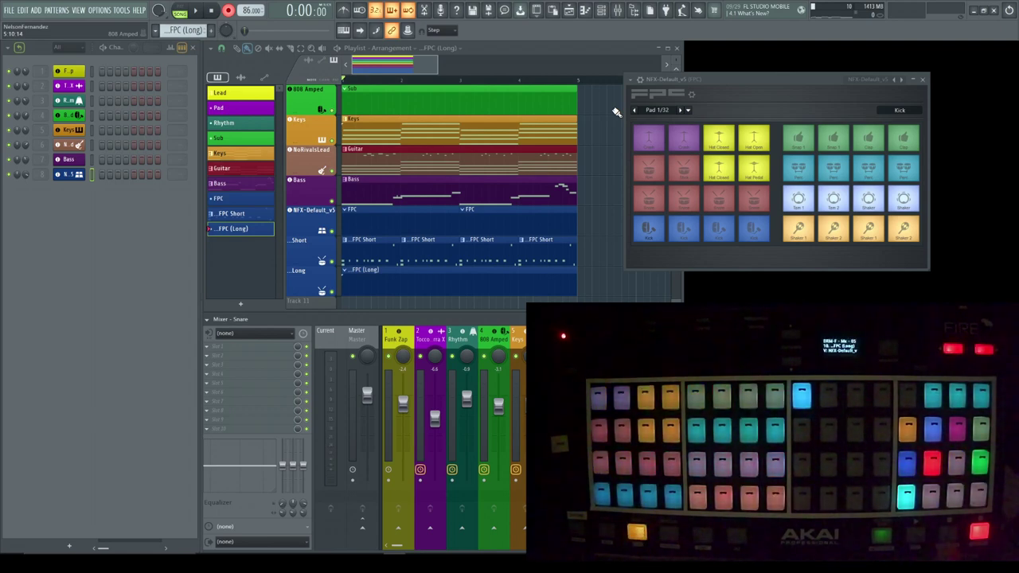
# Step: Record drum parts into the FPC (Long) and FPC patterns over the playing song
pyautogui.press('space')
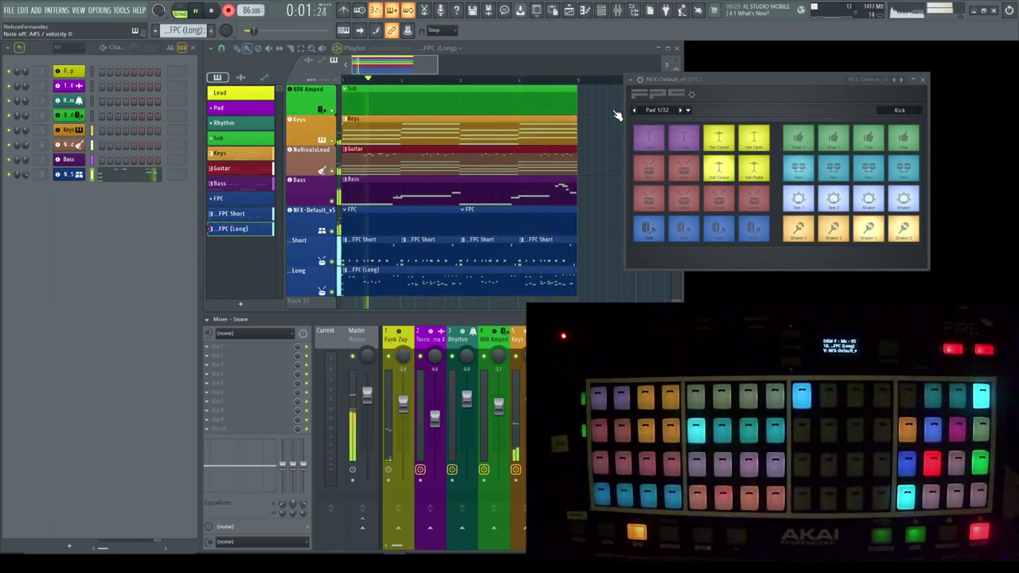
pyautogui.press('space')
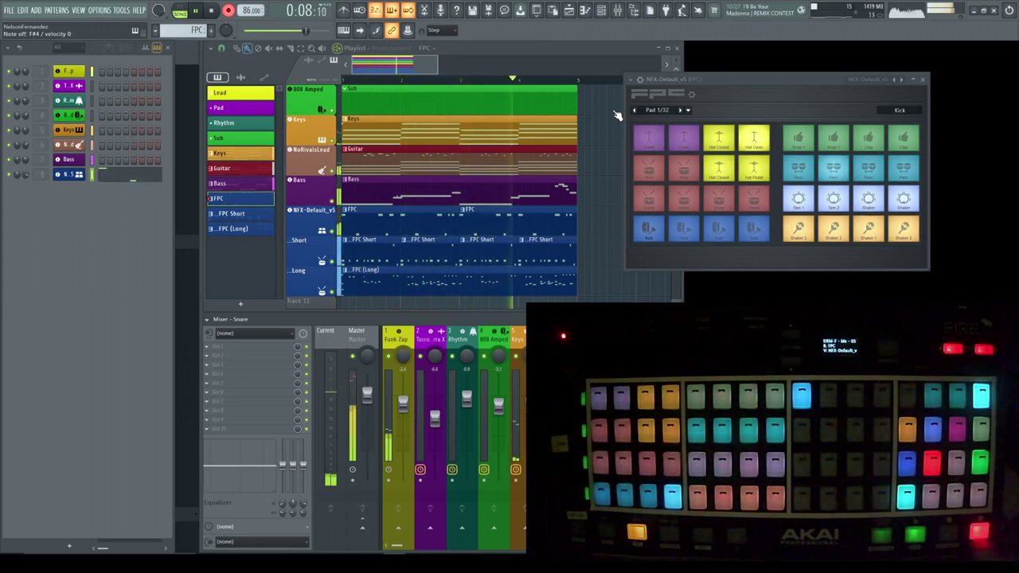
pyautogui.press('space')
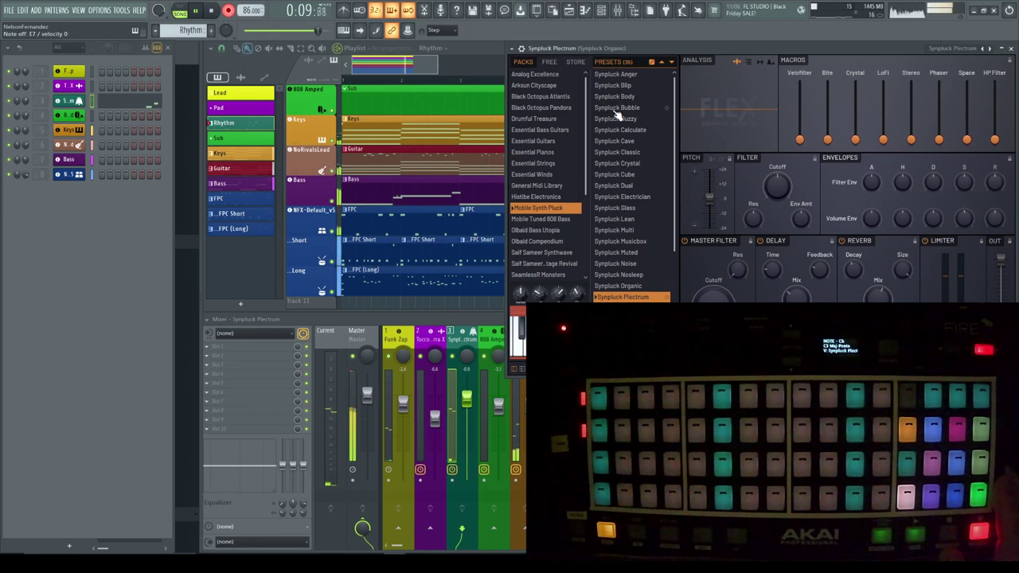
# Step: Stop recording the Rhythm pattern and play its Synpluck Plectrum notes on their own in the piano roll
pyautogui.press('space')
pyautogui.press('F7')
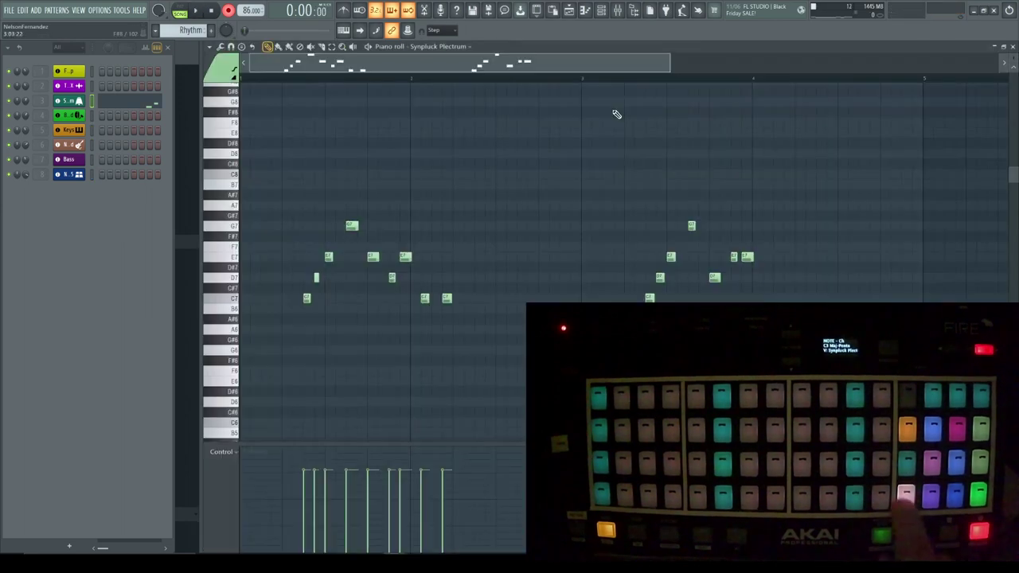
pyautogui.click(197, 11)
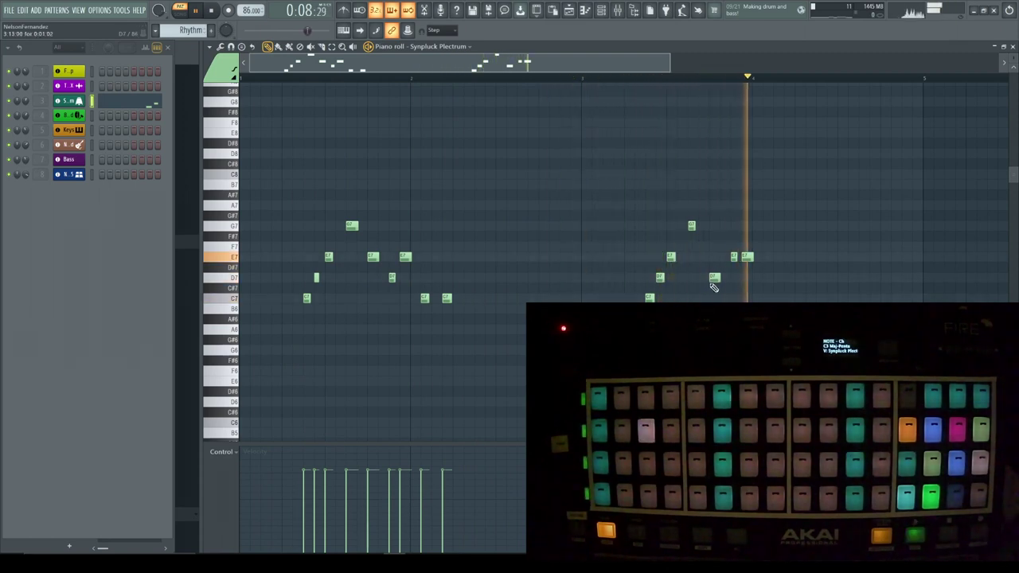
# Step: Repitch the last two Synpluck Plectrum notes before bar 4 to D7 and E7, checking alternative pitches by ear during playback
pyautogui.press('space')
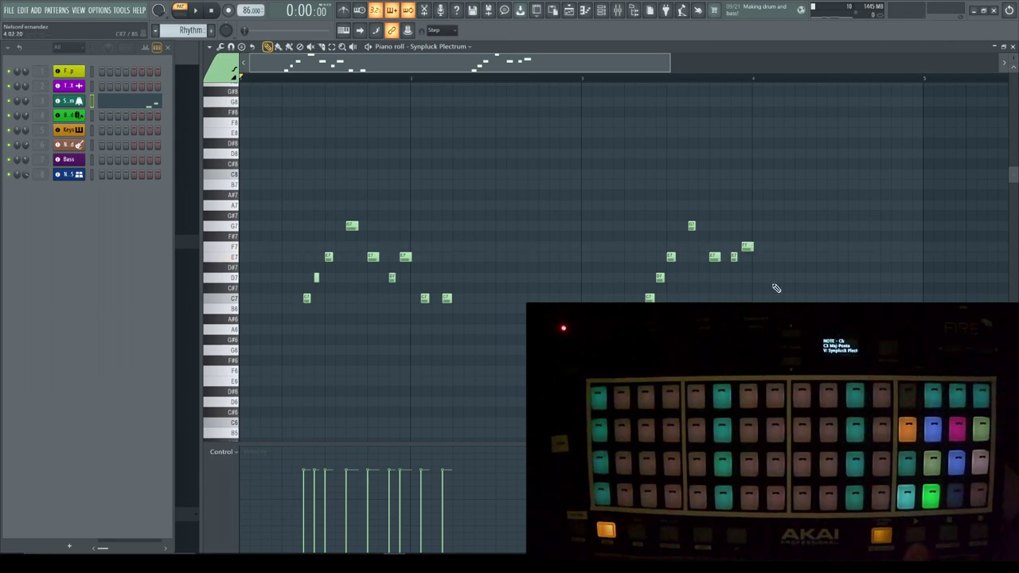
pyautogui.press('space')
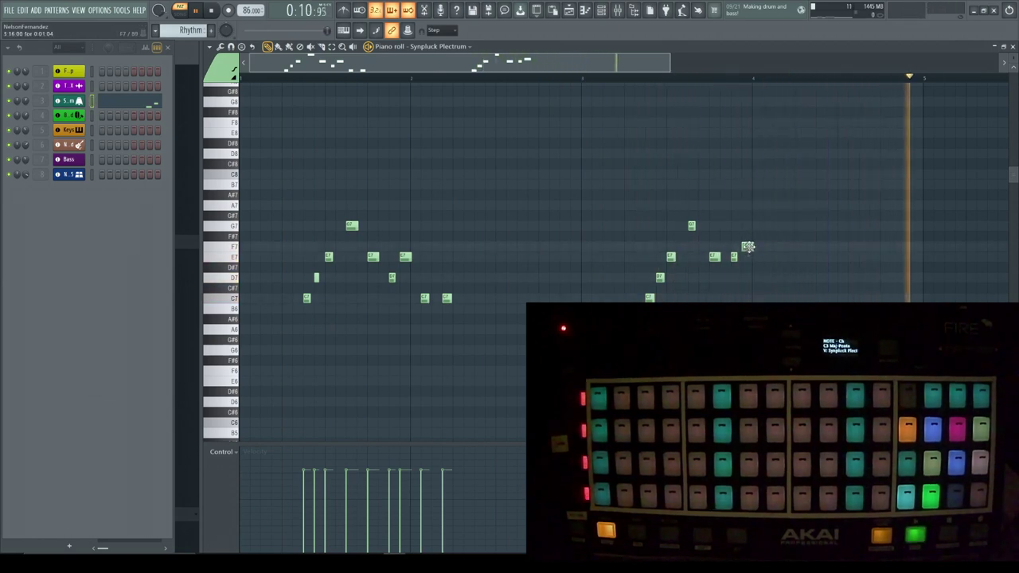
pyautogui.moveTo(749, 247); pyautogui.dragTo(747, 201)
pyautogui.click(630, 79)
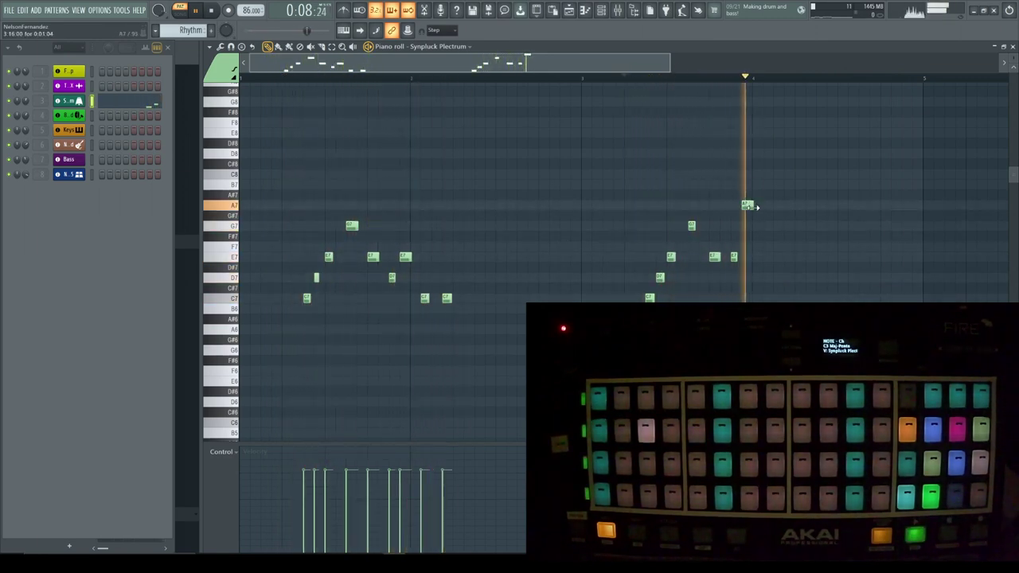
pyautogui.moveTo(746, 205); pyautogui.dragTo(749, 226)
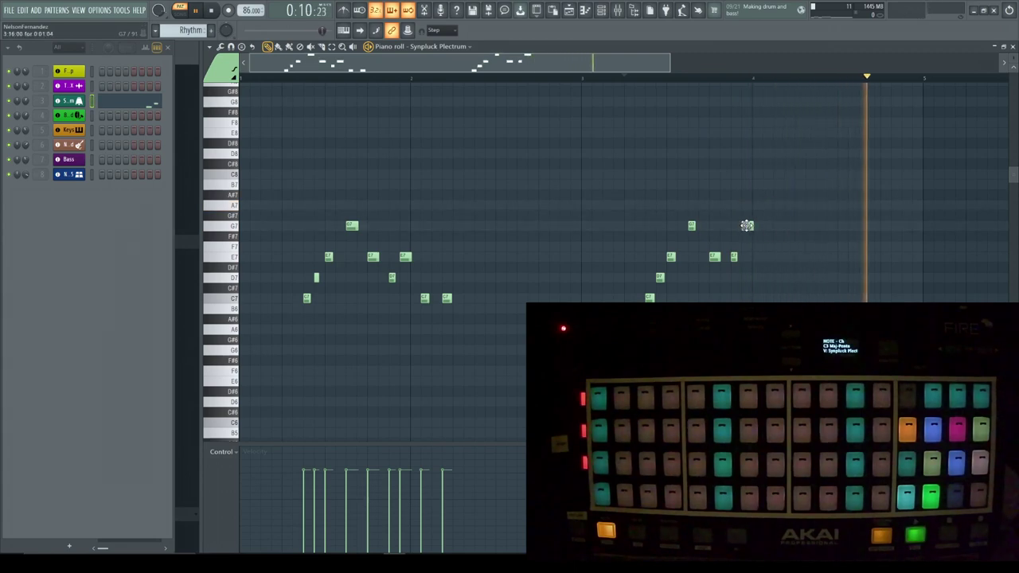
pyautogui.click(586, 79)
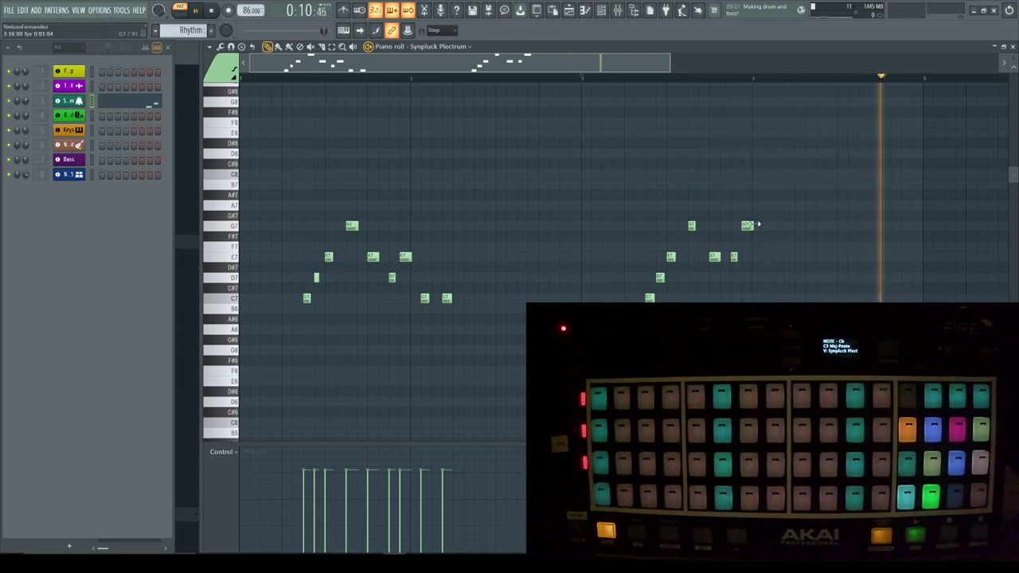
pyautogui.moveTo(748, 225); pyautogui.dragTo(745, 307)
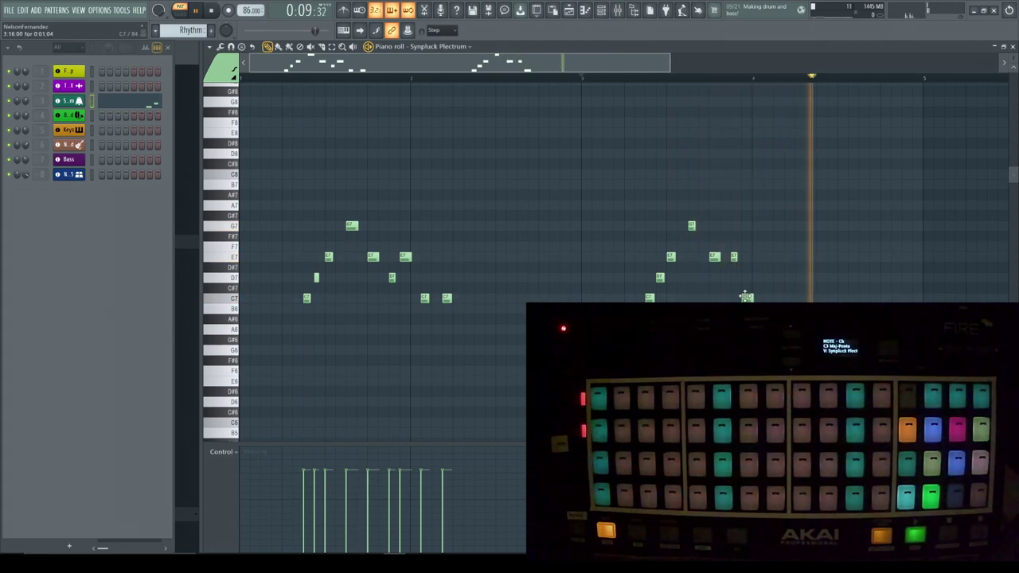
pyautogui.moveTo(732, 255)
pyautogui.mouseDown()
pyautogui.moveTo(732, 276)
pyautogui.moveTo(741, 257)
pyautogui.mouseUp()
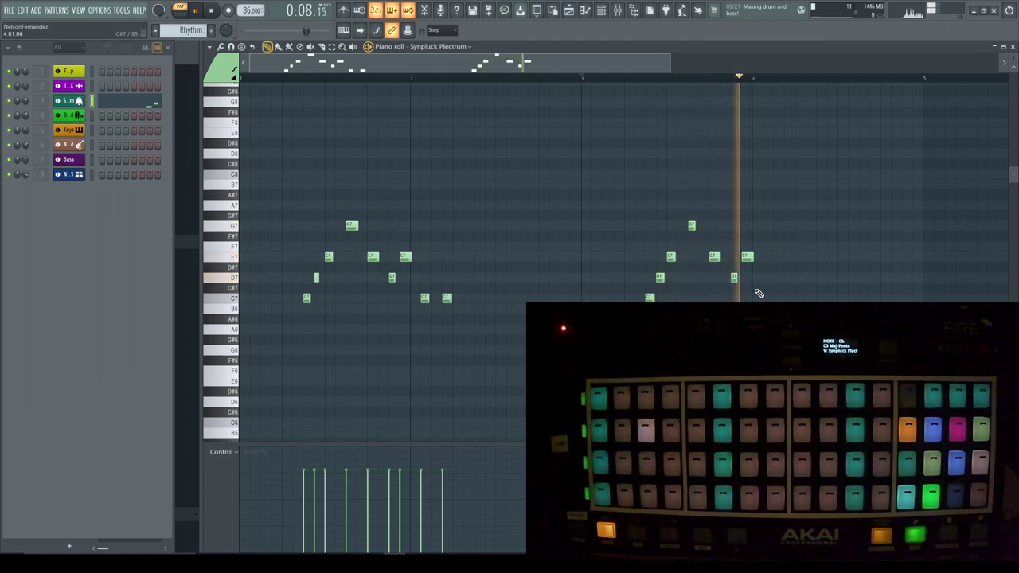
pyautogui.press('space')
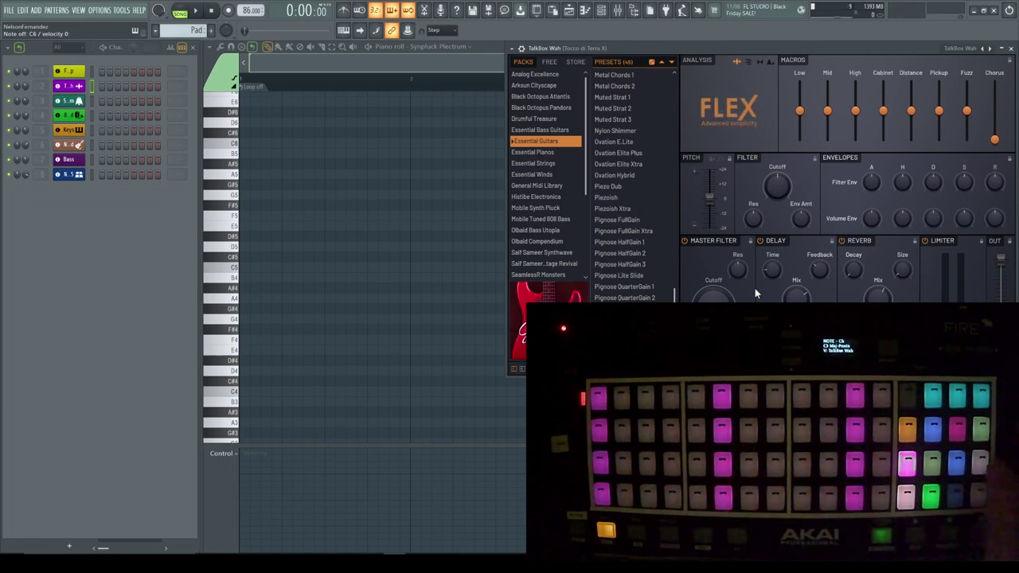
# Step: Audition TalkBox Wah over the song and replace it with the Grand Piano preset from the Essential Pianos pack
pyautogui.press('space')
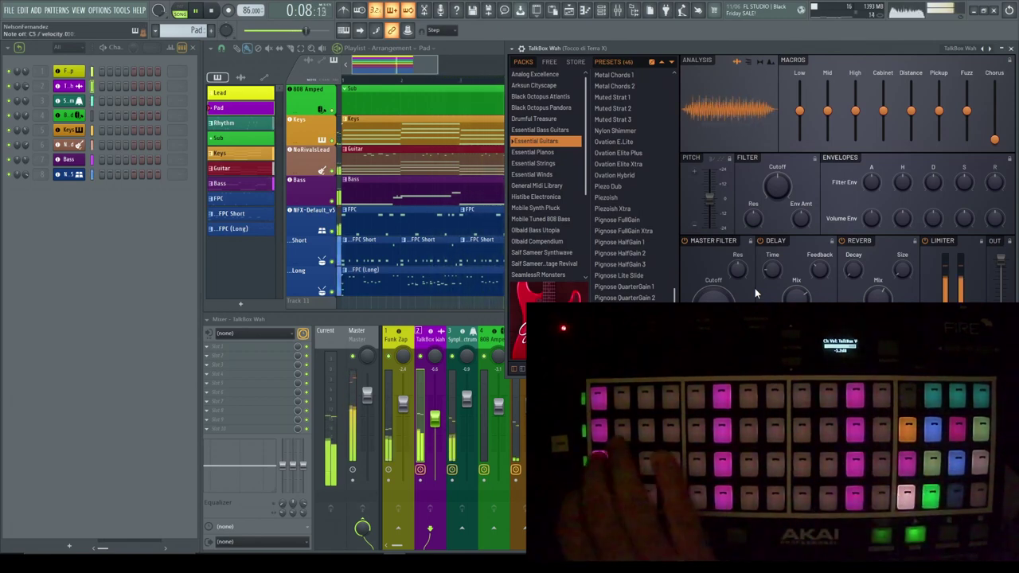
pyautogui.press('space')
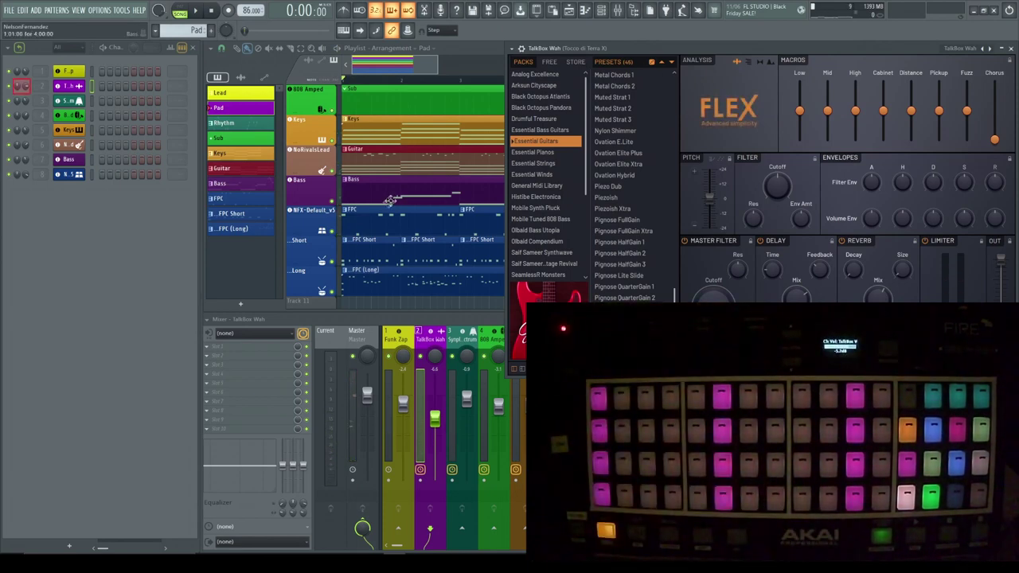
pyautogui.click(543, 152)
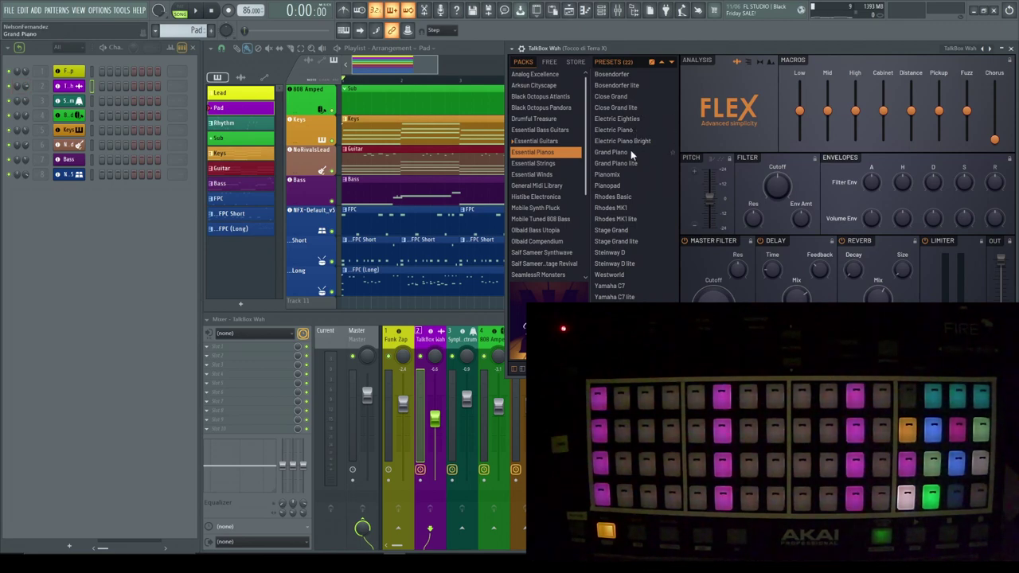
pyautogui.click(668, 152)
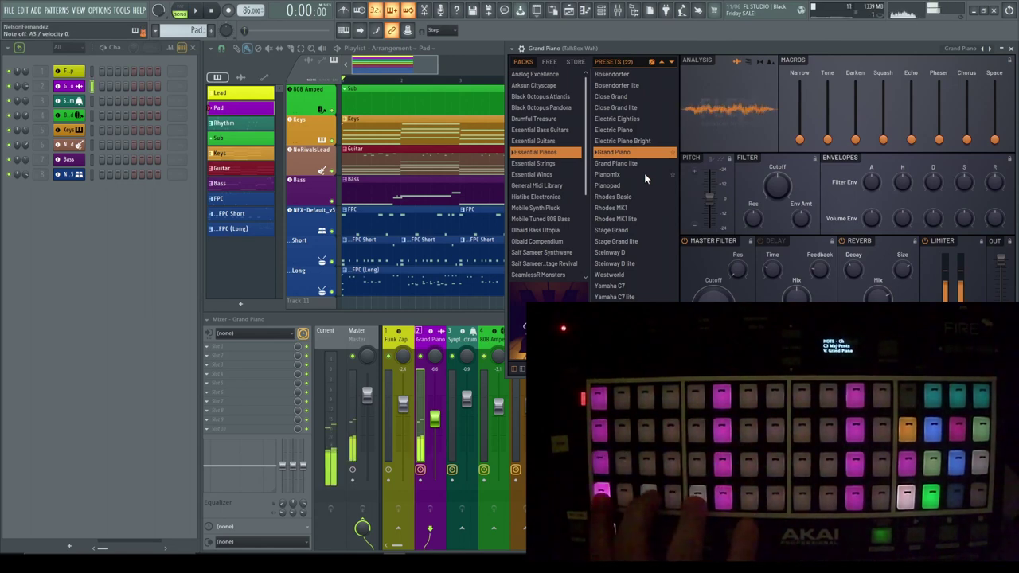
# Step: Record a Grand Piano part into the Pad pattern over the playing song
pyautogui.press('space')
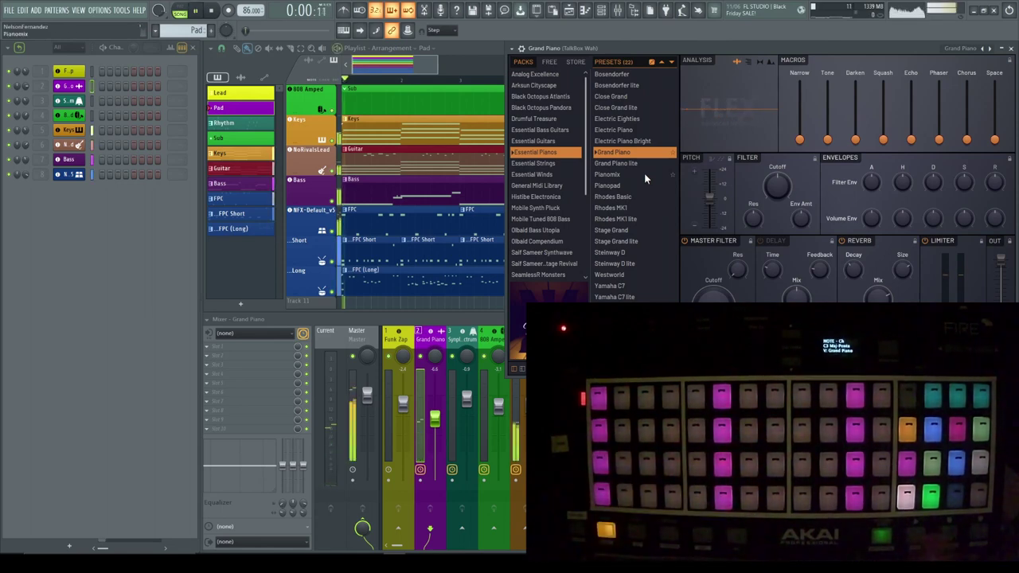
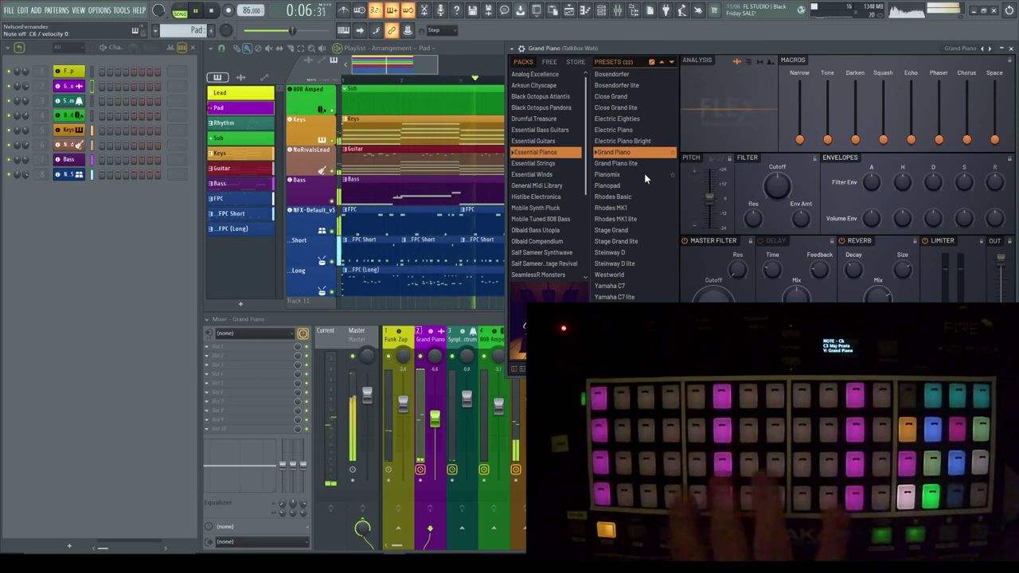
pyautogui.press('space')
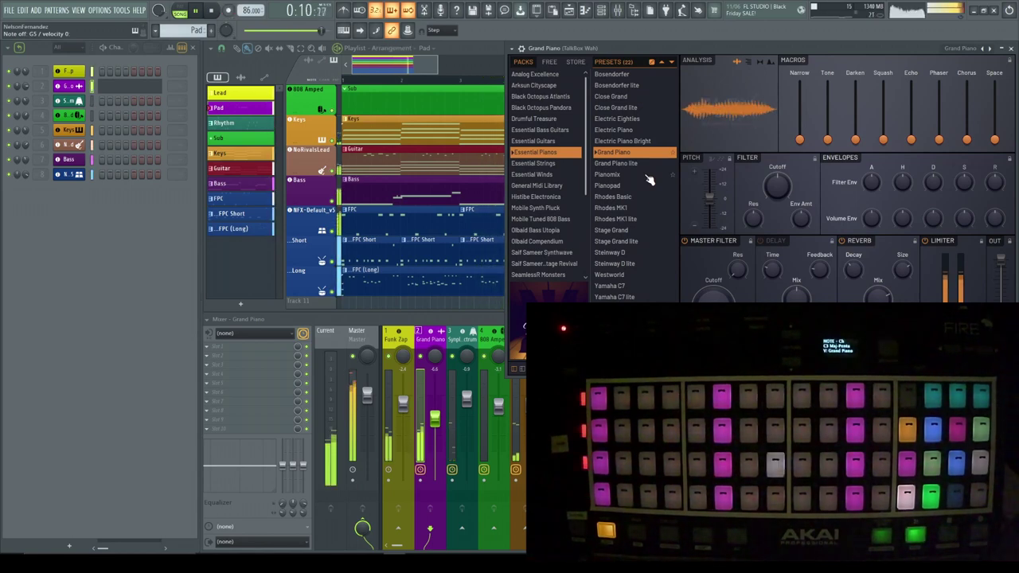
pyautogui.press('space')
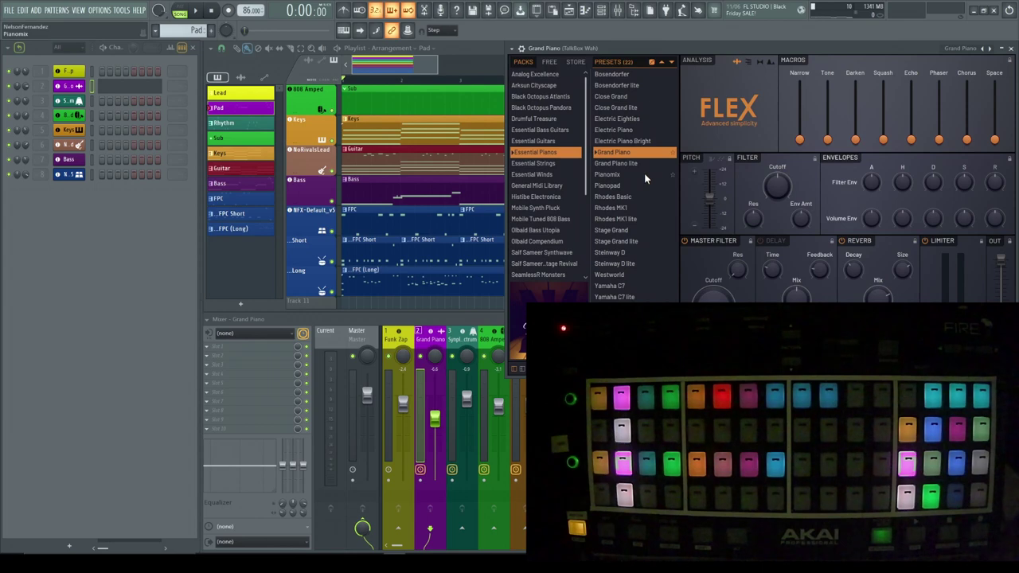
# Step: Clone the NoRivalsLead guitar channel to get a second guitar for the Guitar#11 pattern
pyautogui.click(481, 52)
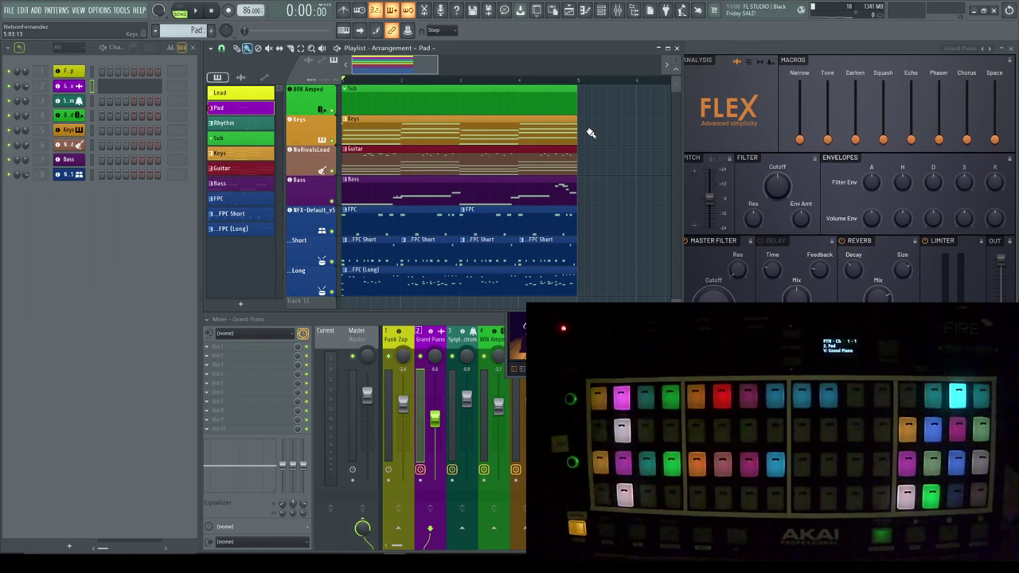
pyautogui.scroll(-6, 536, 123)
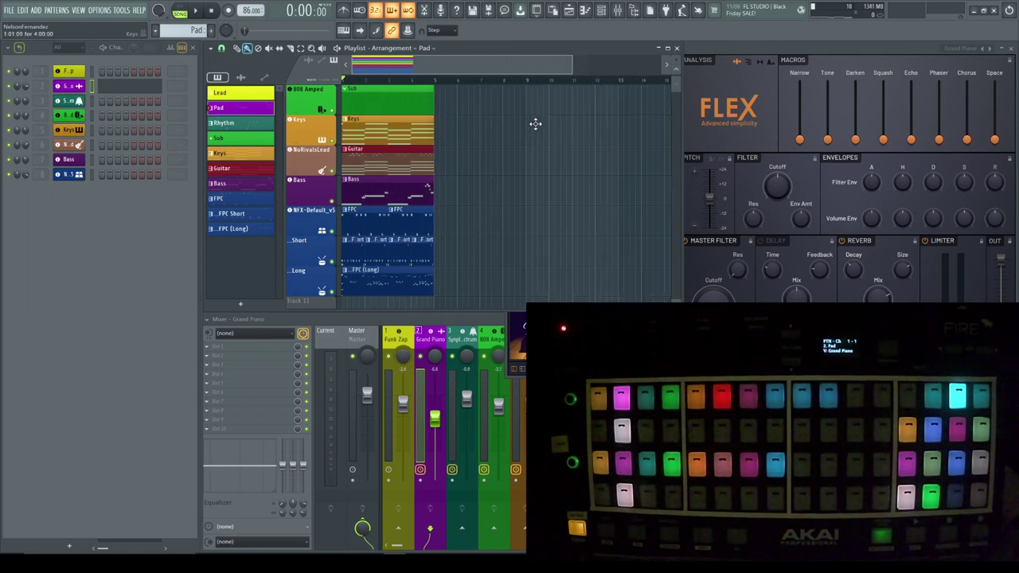
pyautogui.scroll(-1, 536, 123)
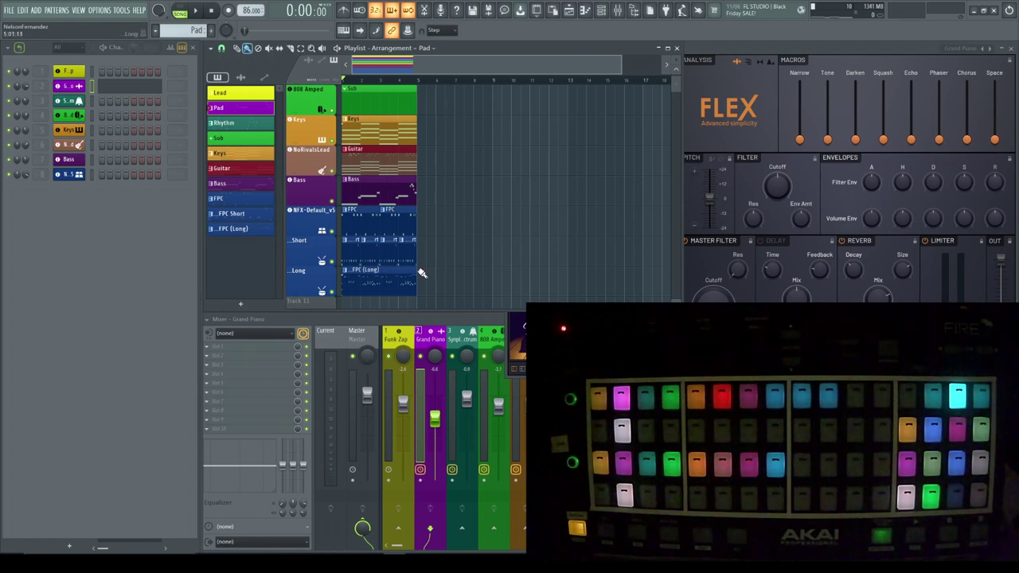
pyautogui.scroll(-3, 420, 266)
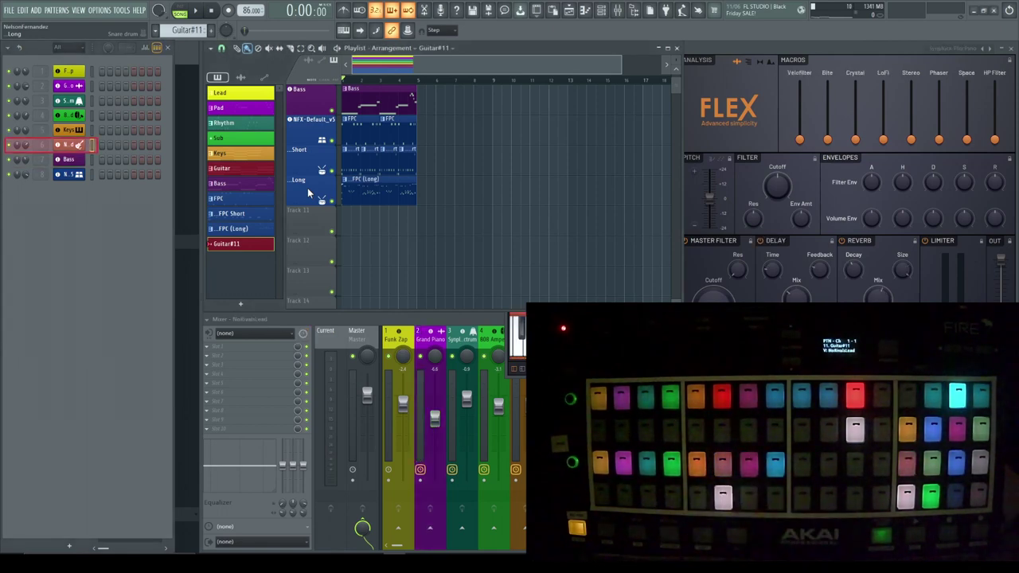
pyautogui.rightClick(70, 150)
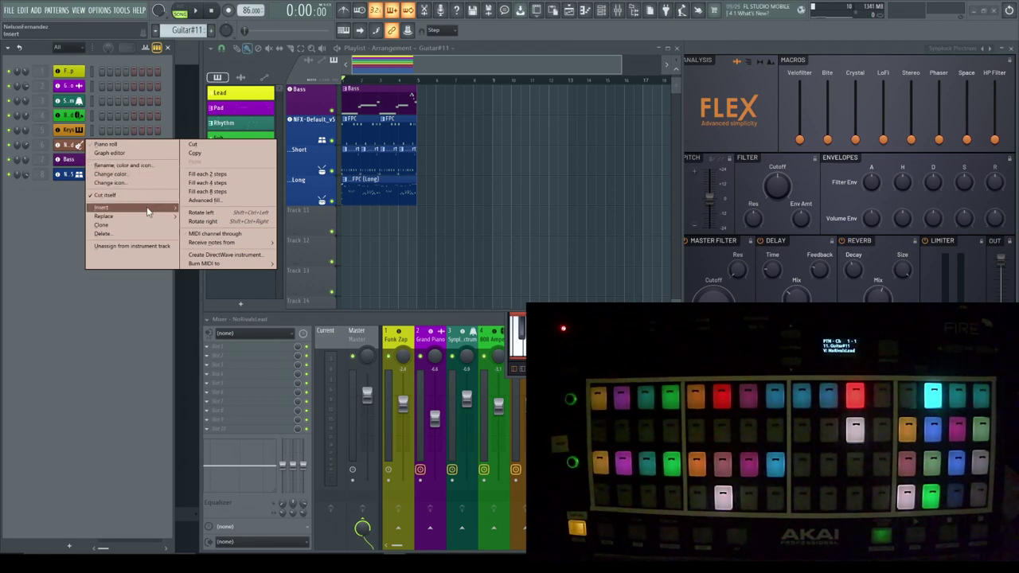
pyautogui.moveTo(147, 212)
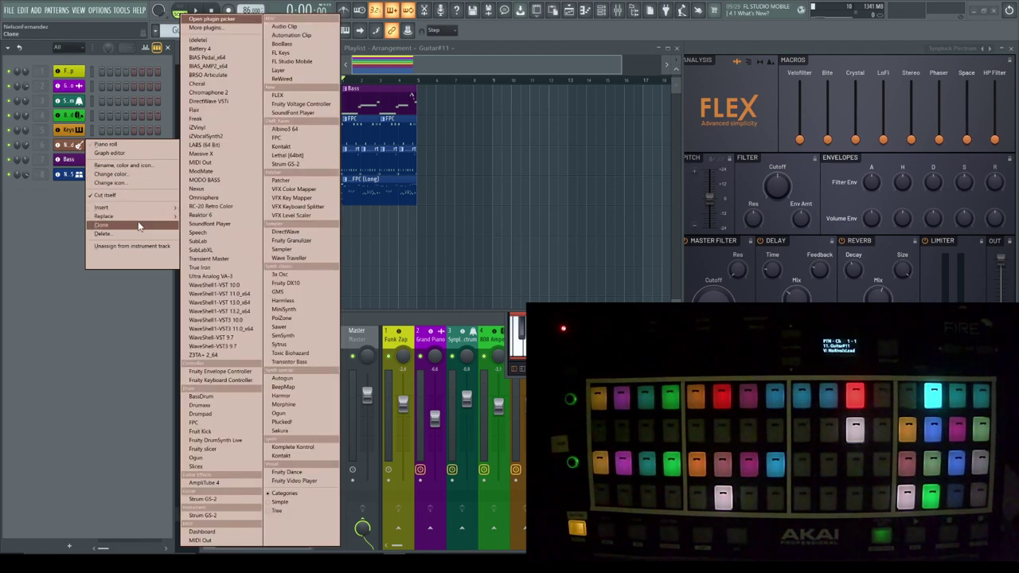
pyautogui.click(139, 226)
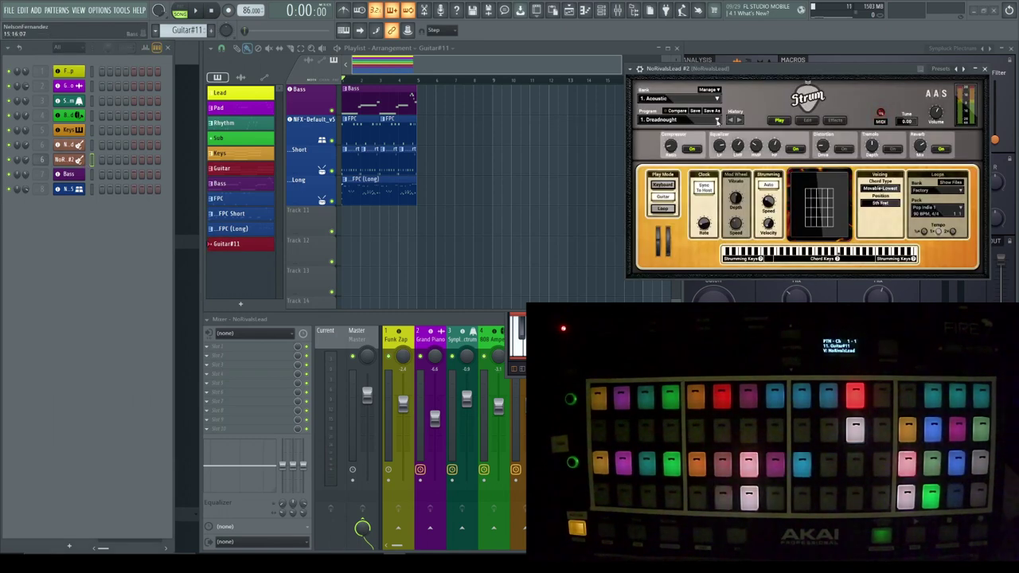
# Step: Set the cloned guitar's Strum bank to Power Chords and its program to 2. Rock On Studio
pyautogui.click(685, 119)
pyautogui.click(683, 108)
pyautogui.click(682, 97)
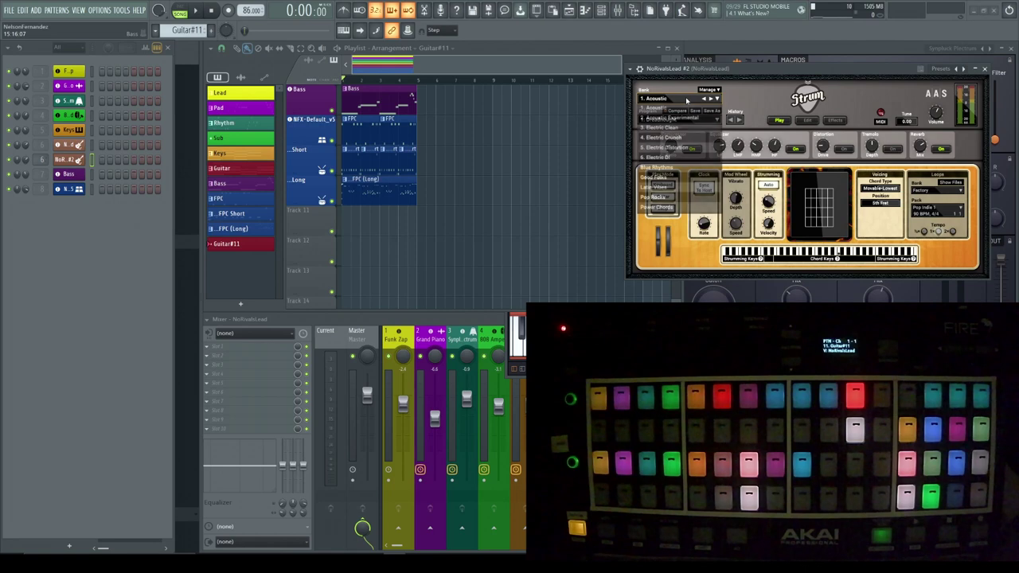
pyautogui.click(684, 208)
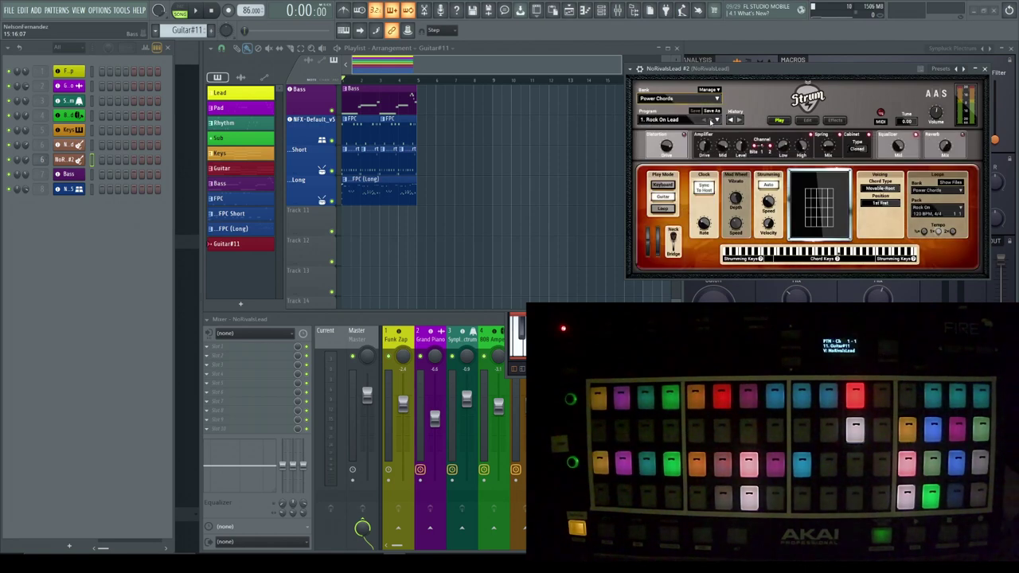
pyautogui.click(712, 120)
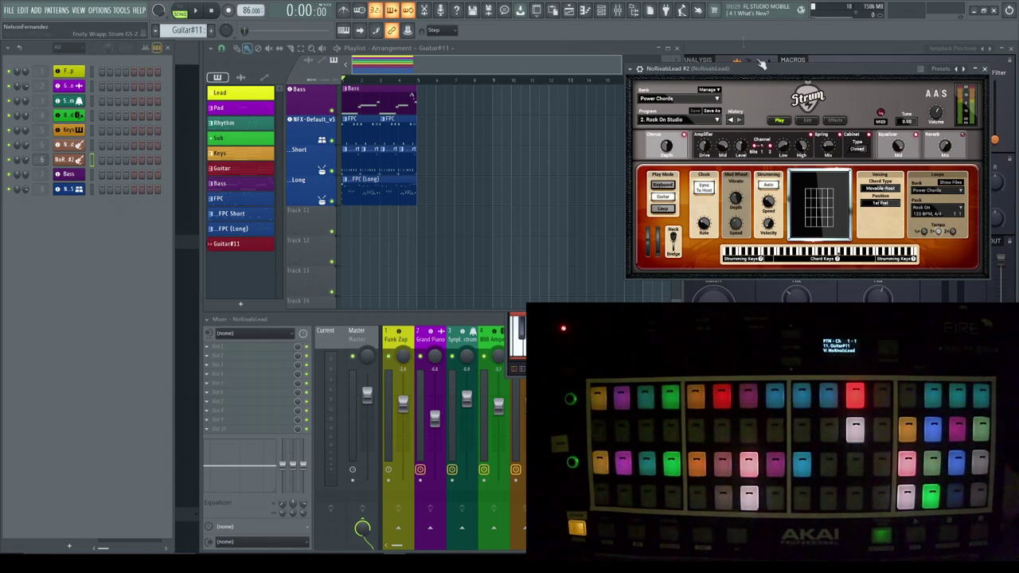
# Step: Change the color of the cloned NoRivalsLead #2 channel to dark red
pyautogui.click(631, 68)
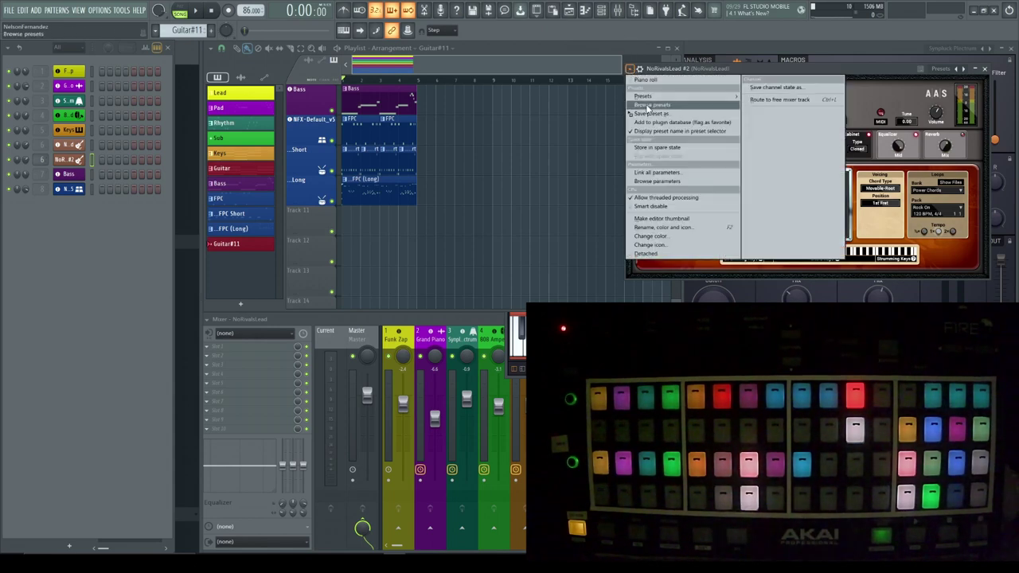
pyautogui.moveTo(659, 98)
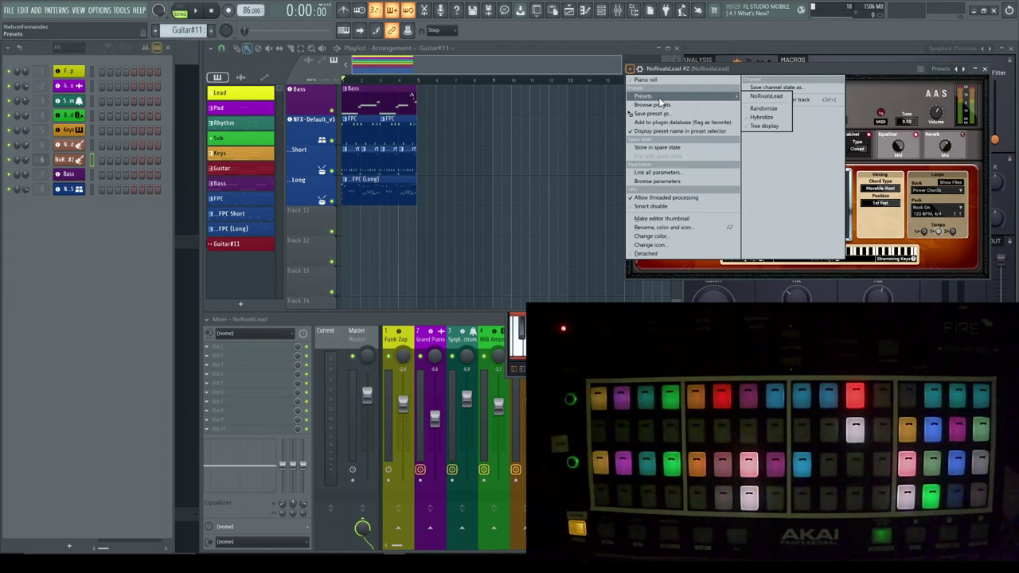
pyautogui.click(682, 236)
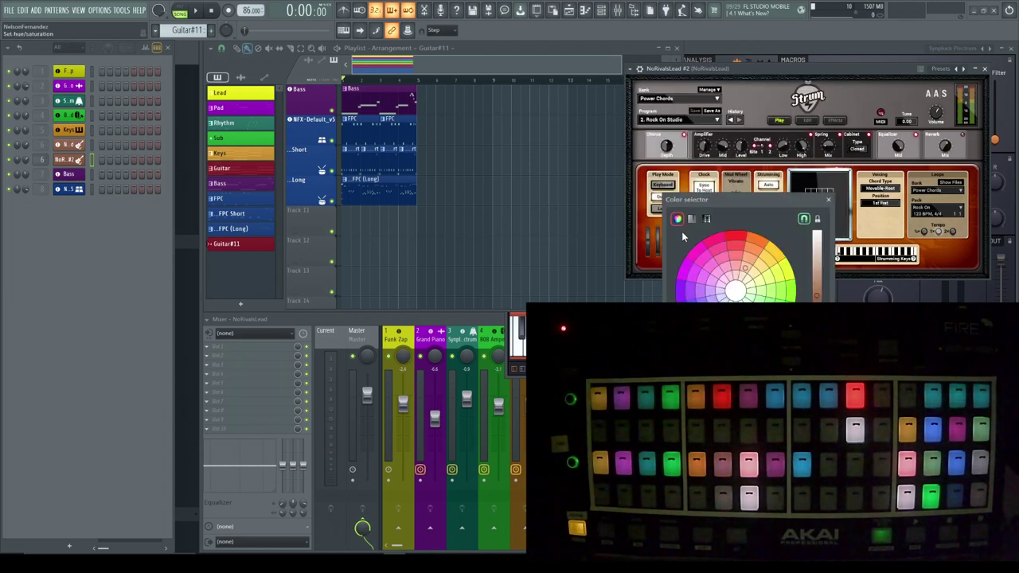
pyautogui.click(736, 236)
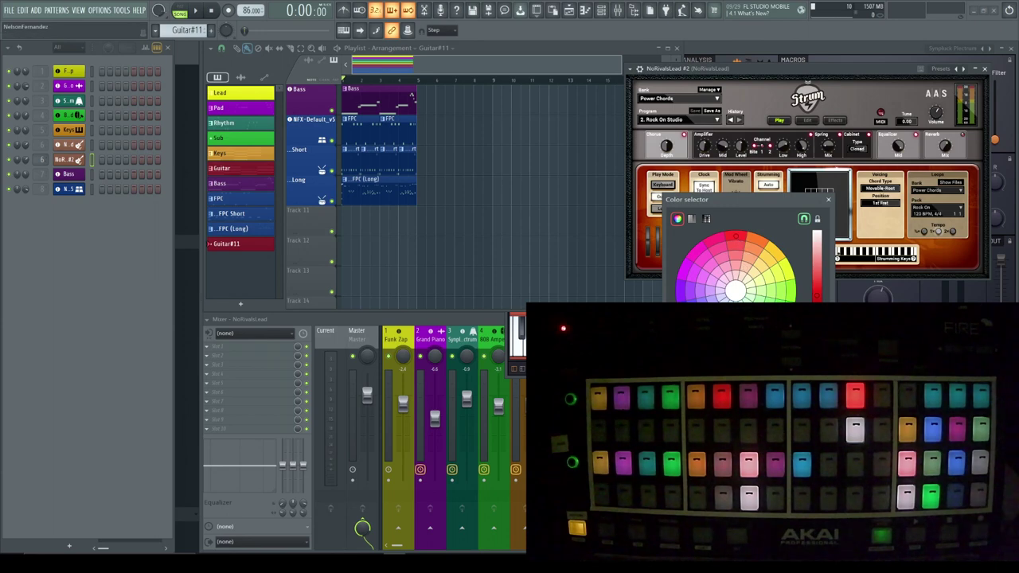
pyautogui.click(805, 218)
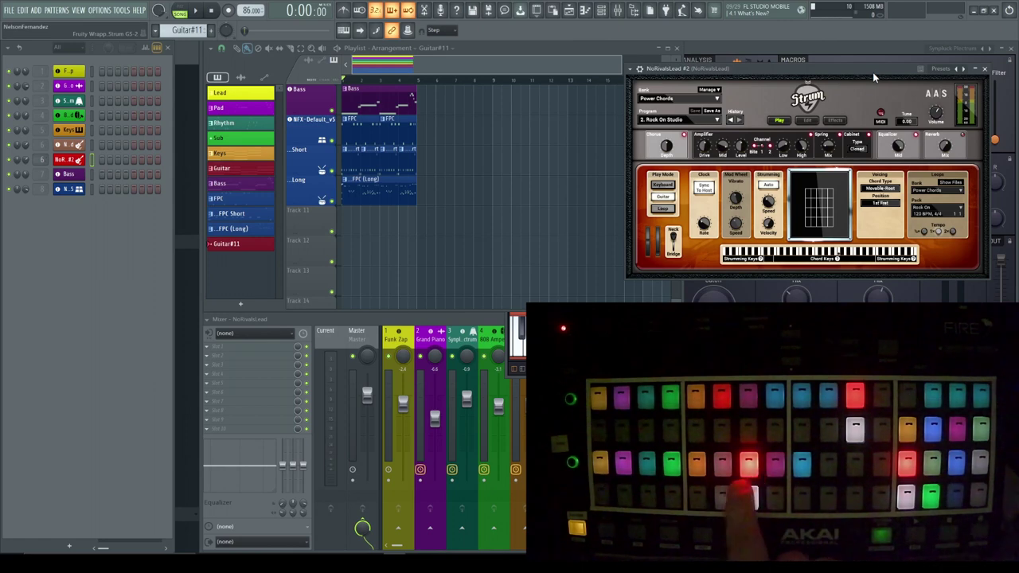
pyautogui.click(640, 69)
pyautogui.click(704, 238)
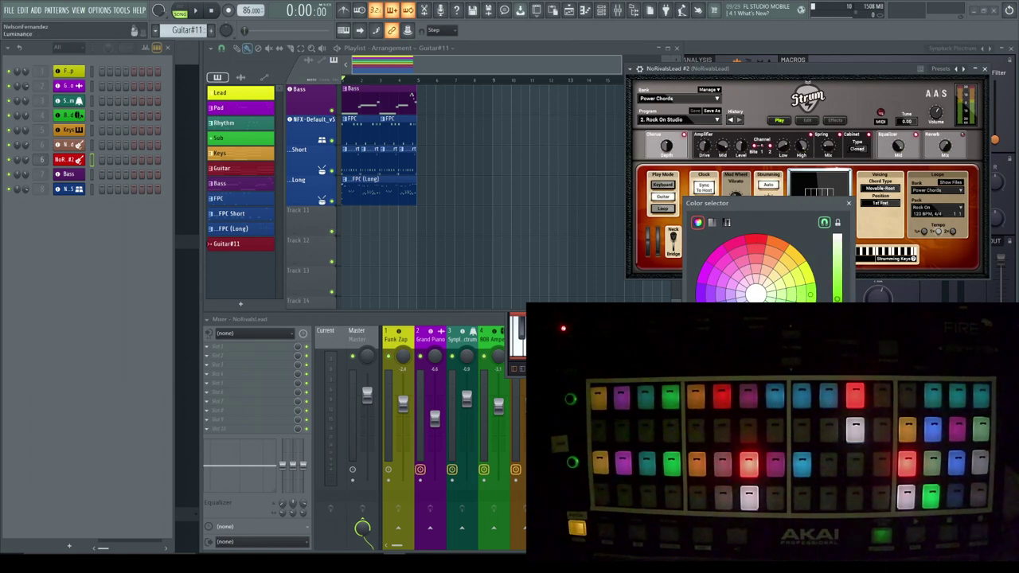
pyautogui.click(806, 296)
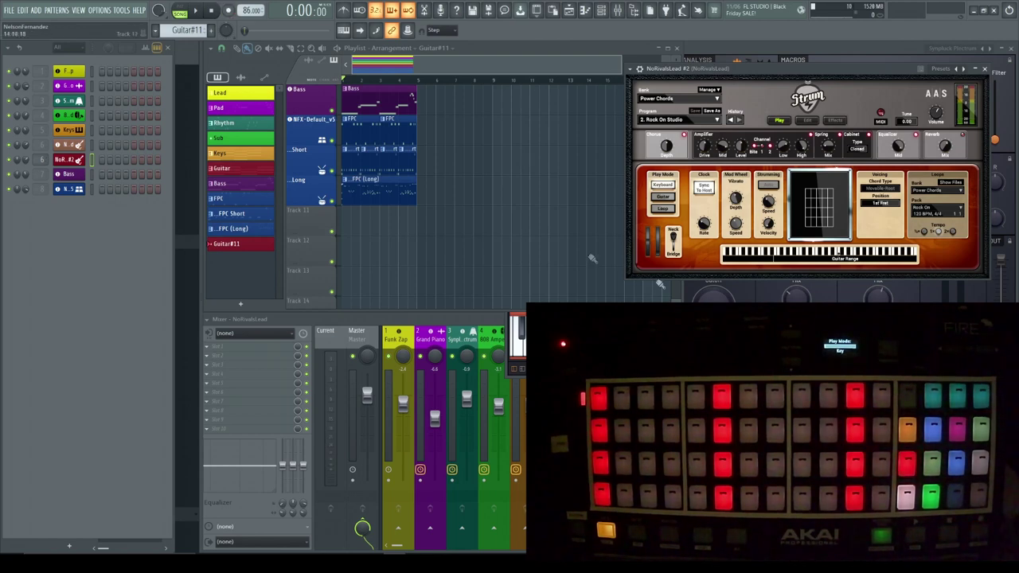
# Step: Select all clips in the playlist and duplicate the four-bar arrangement three times to fill 16 bars
pyautogui.click(473, 47)
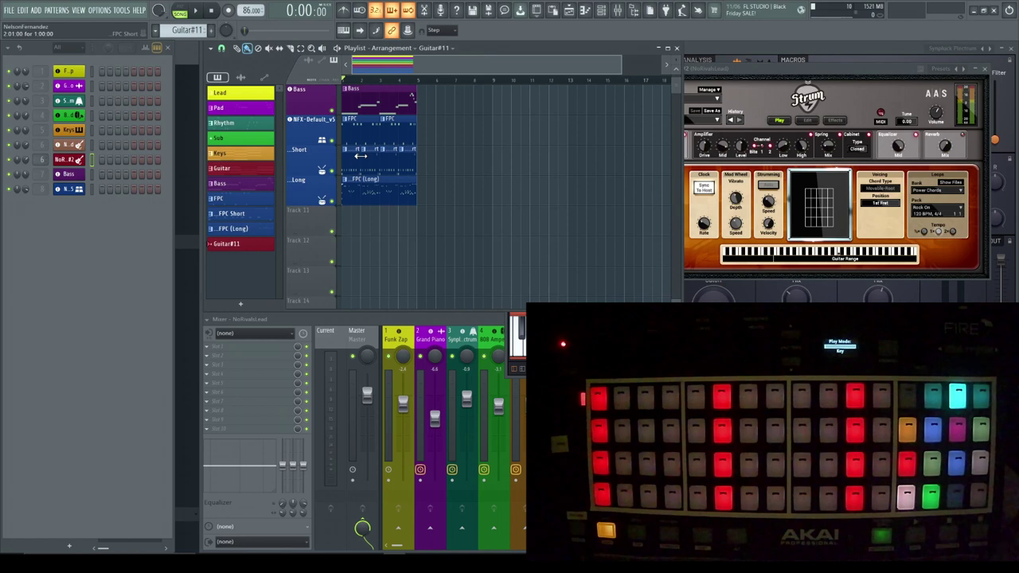
pyautogui.scroll(3, 489, 165)
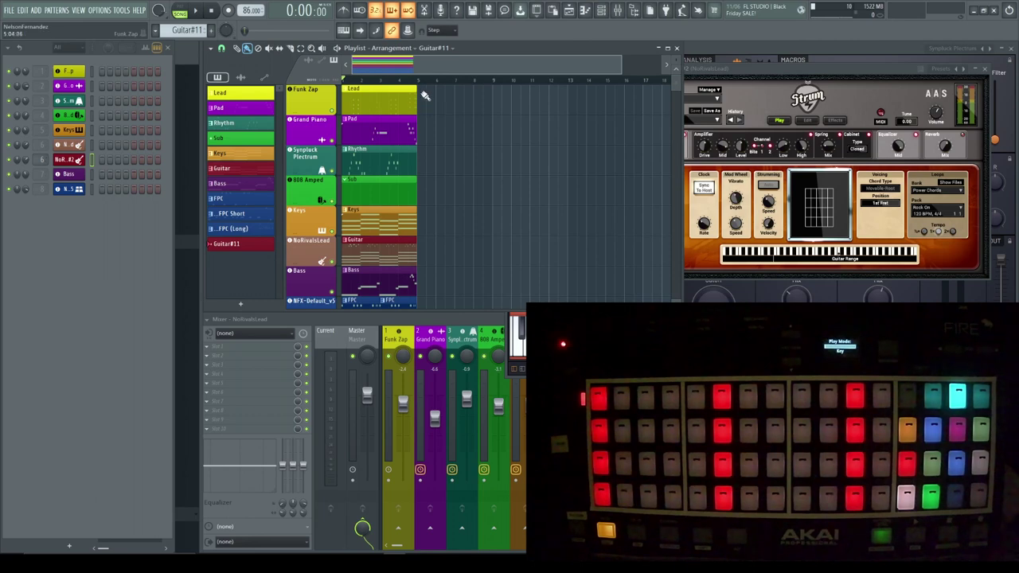
pyautogui.hotkey('ctrl', 'a')
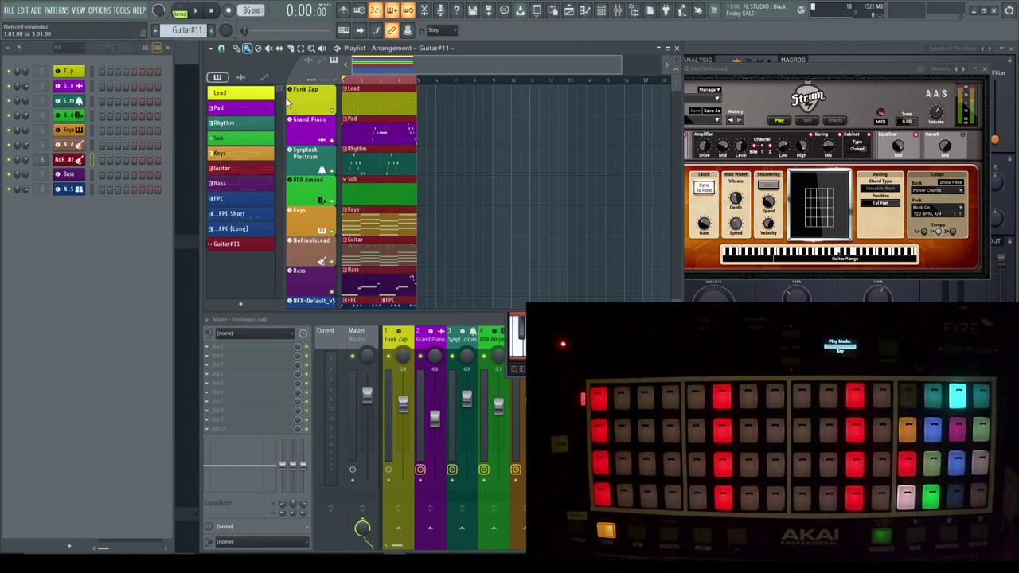
pyautogui.hotkey('ctrl', 'b')
pyautogui.hotkey('ctrl', 'b')
pyautogui.hotkey('ctrl', 'b')
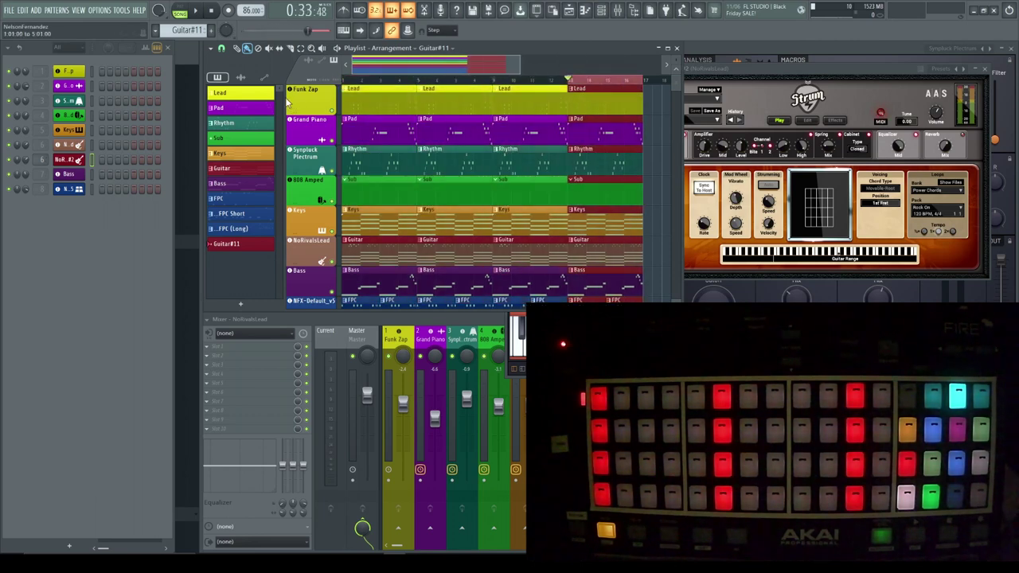
# Step: Place the Guitar#11 pattern at the start of Track 11, extend it to 16 bars and record the second guitar part into it
pyautogui.scroll(-6, 289, 102)
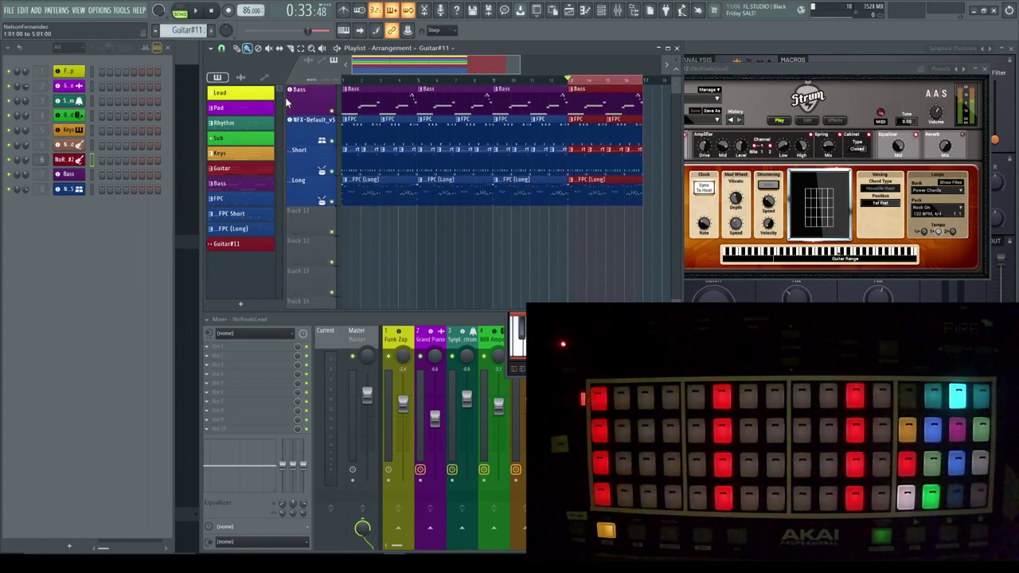
pyautogui.click(225, 247)
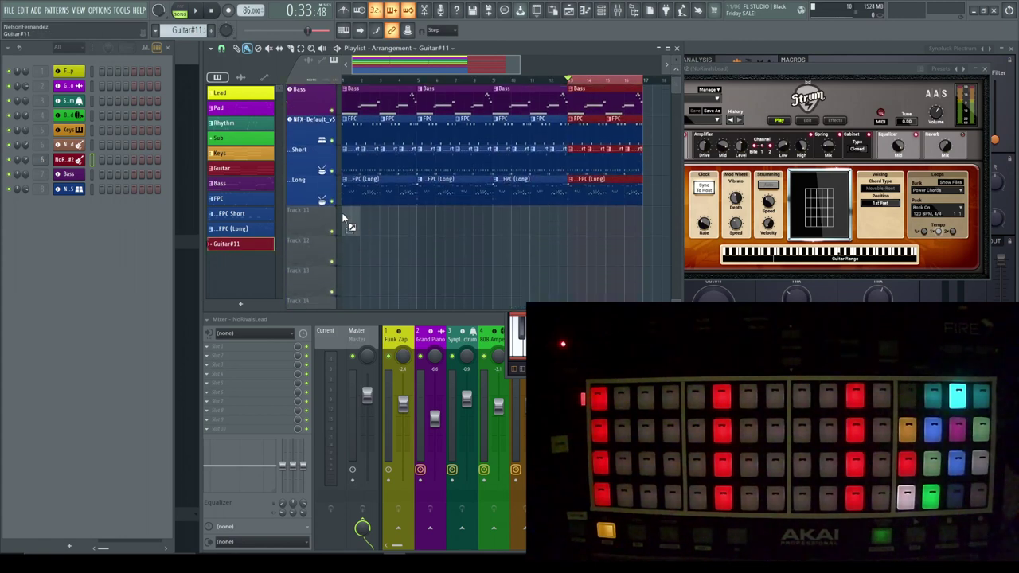
pyautogui.click(344, 212)
pyautogui.moveTo(361, 222); pyautogui.dragTo(647, 185)
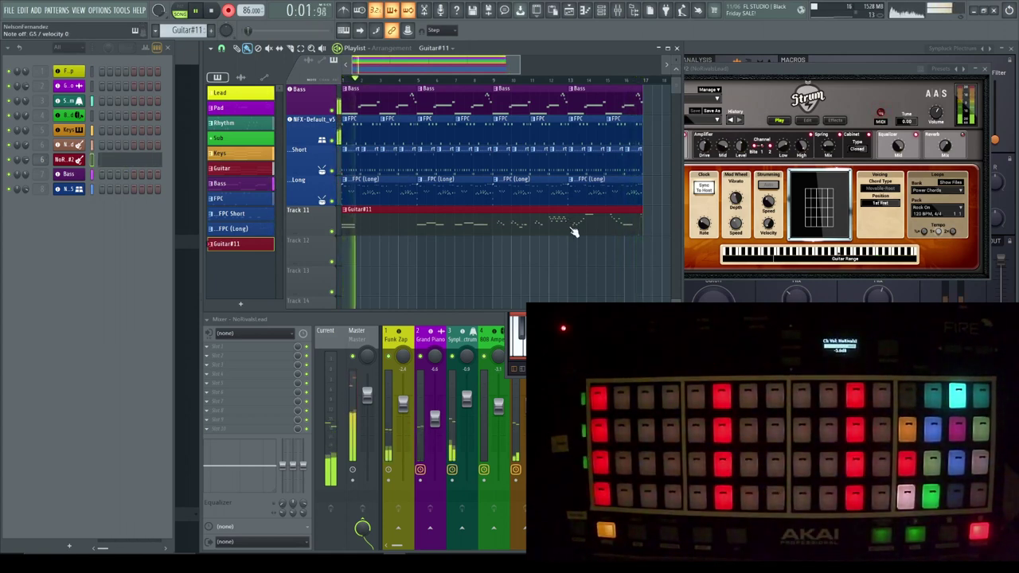
pyautogui.press('space')
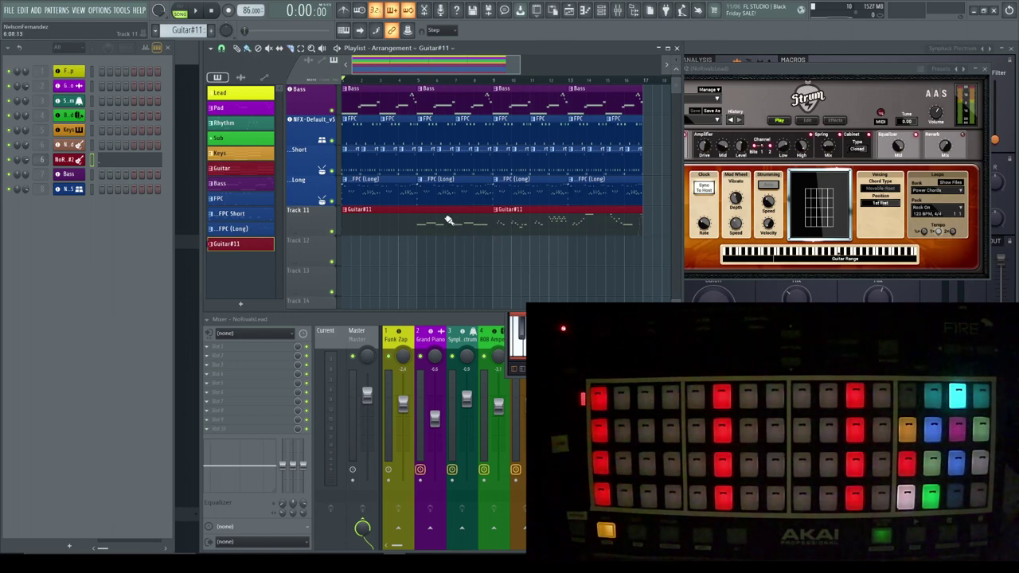
# Step: Keep only the last eight bars of Guitar#11, placed at the start of Track 11, and play the song
pyautogui.rightClick(540, 212)
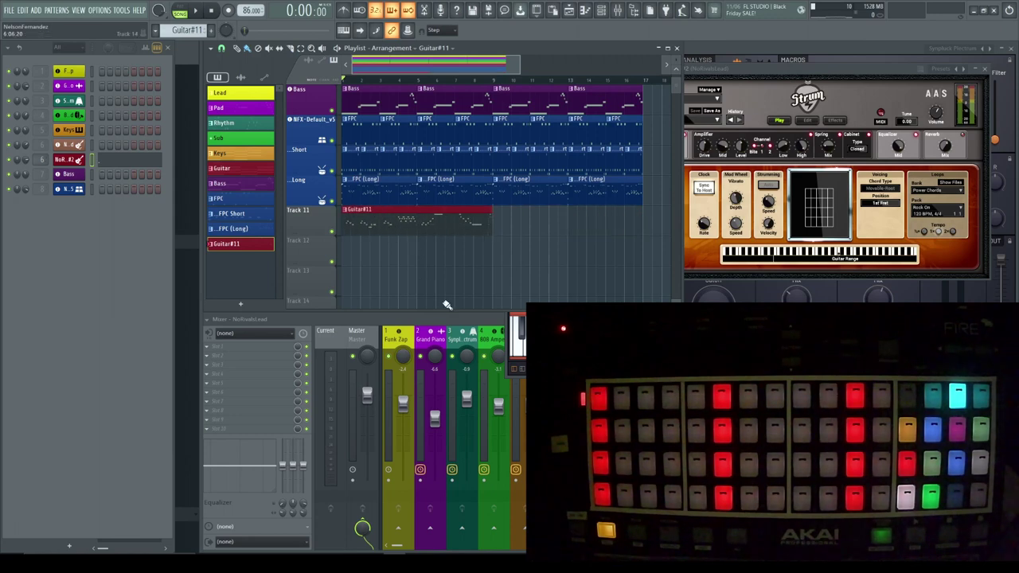
pyautogui.press('space')
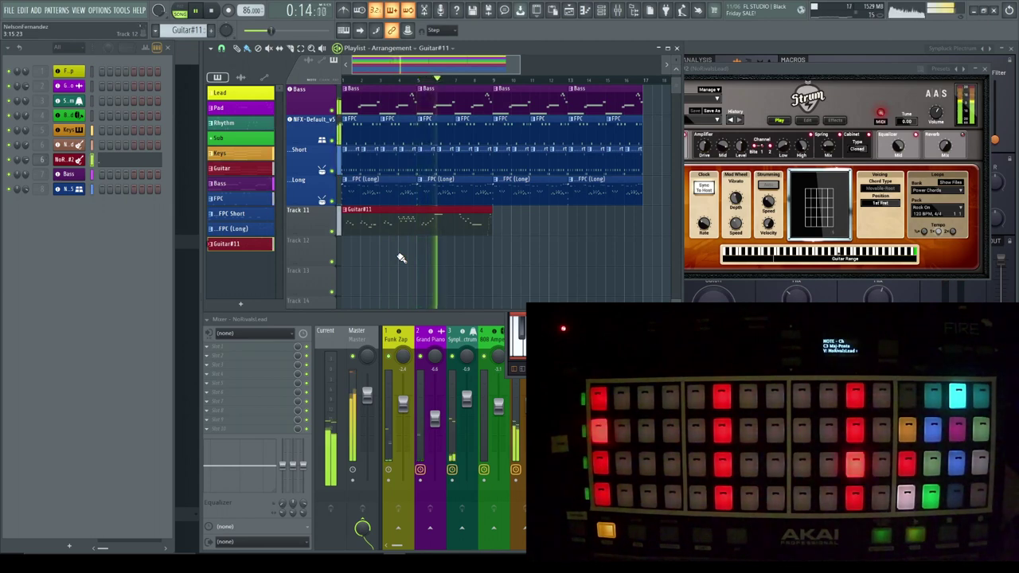
# Step: Examine the recorded Guitar#11 notes in the piano roll, playing back the ending around bar 16
pyautogui.doubleClick(486, 222)
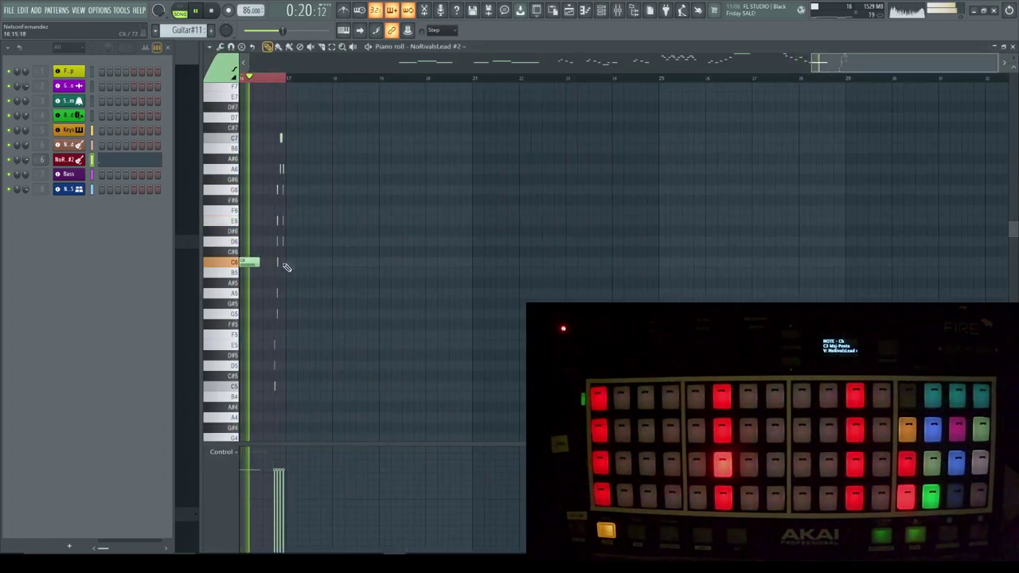
pyautogui.press('space')
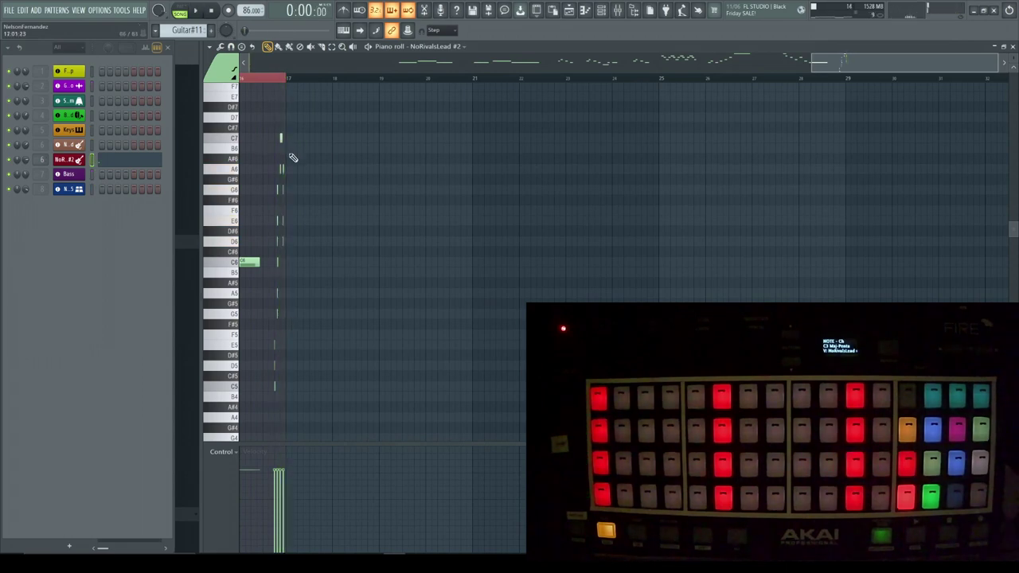
pyautogui.scroll(2, 257, 106)
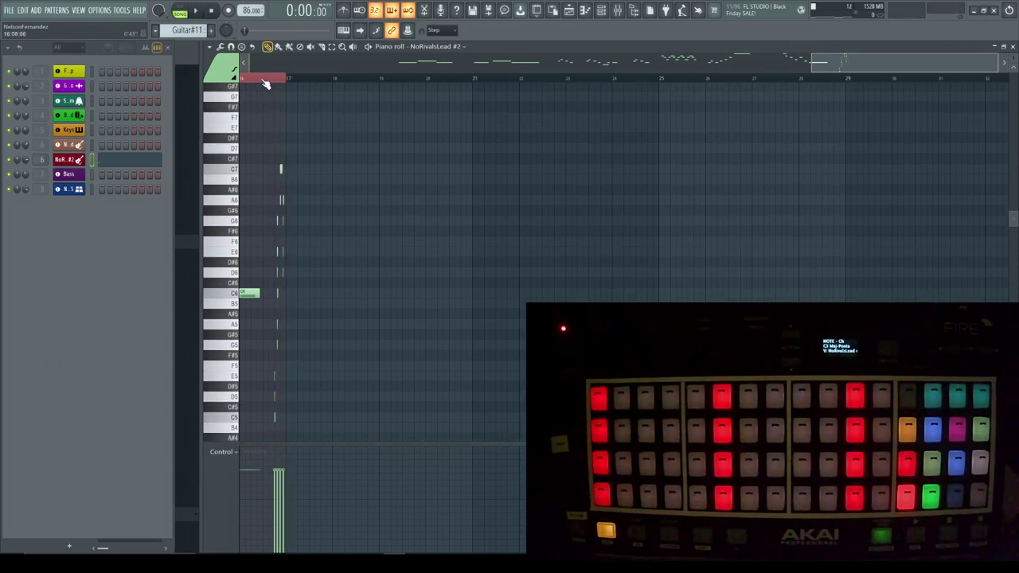
pyautogui.click(263, 82)
pyautogui.press('space')
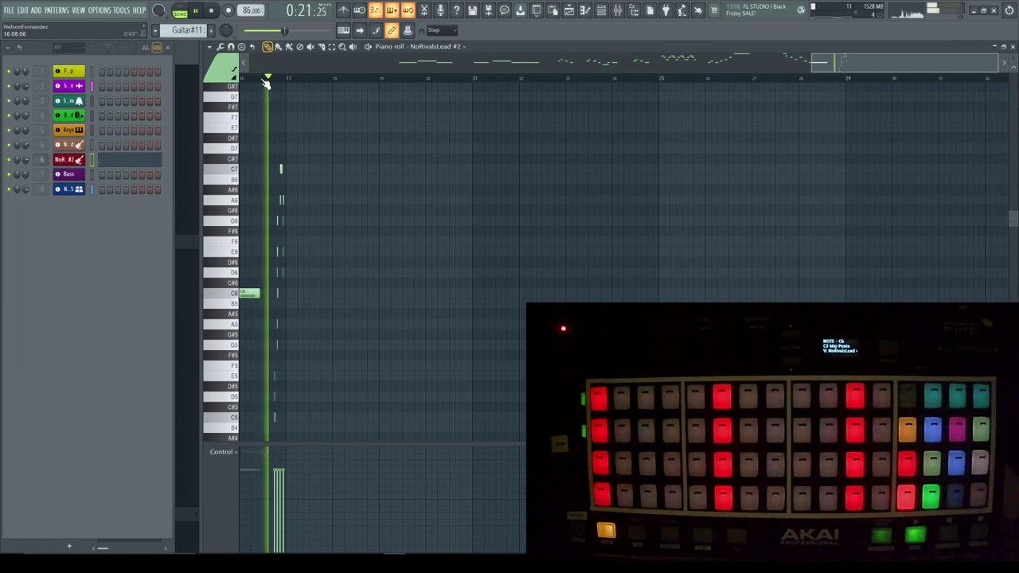
pyautogui.press('space')
pyautogui.press('space')
pyautogui.press('space')
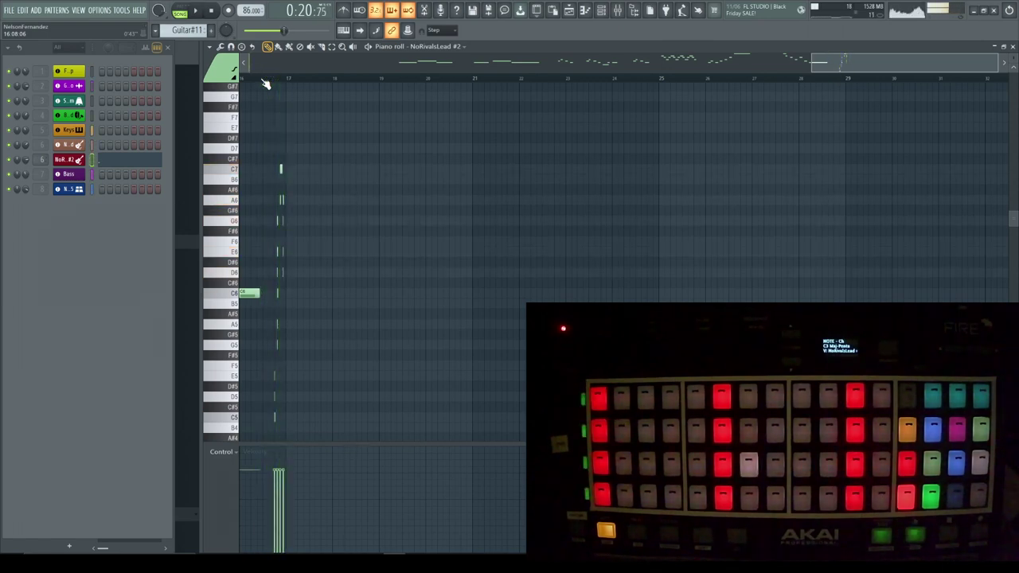
pyautogui.hscroll(-5, 628, 198)
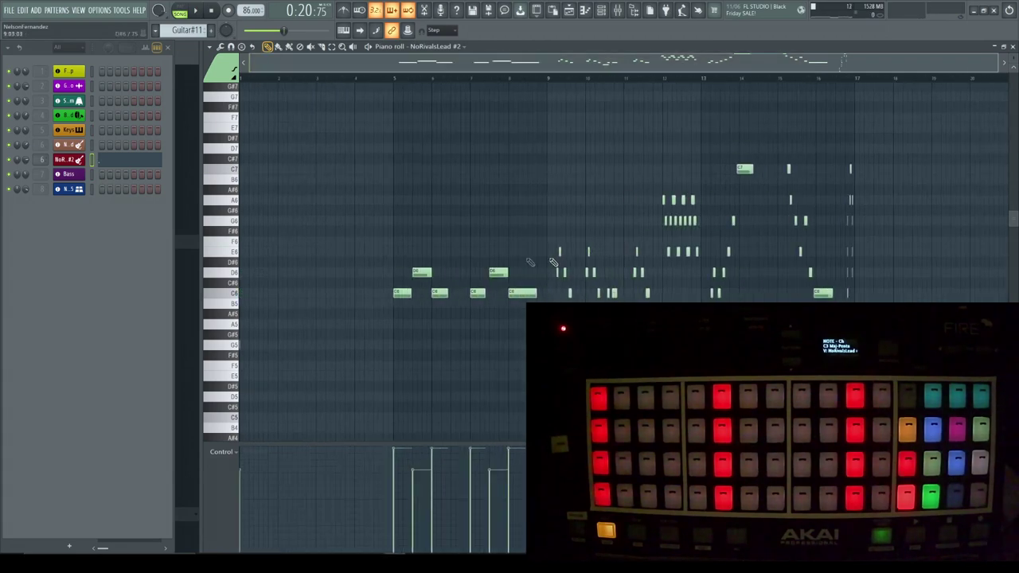
pyautogui.click(1013, 48)
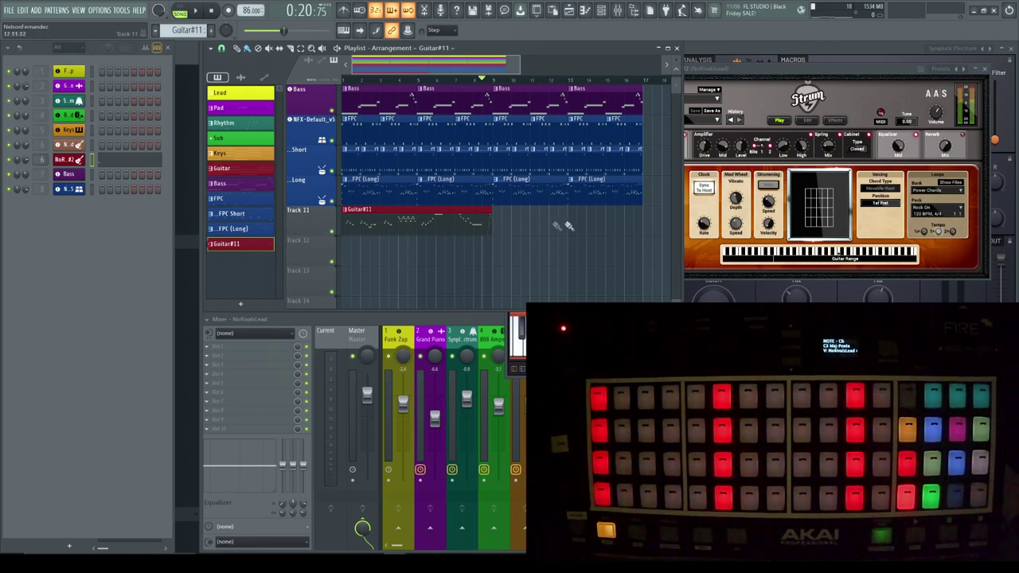
# Step: Delete all clips from bar 9 to bar 17 so the arrangement ends with the Guitar#11 clip, and clear the time selection
pyautogui.scroll(-3, 569, 221)
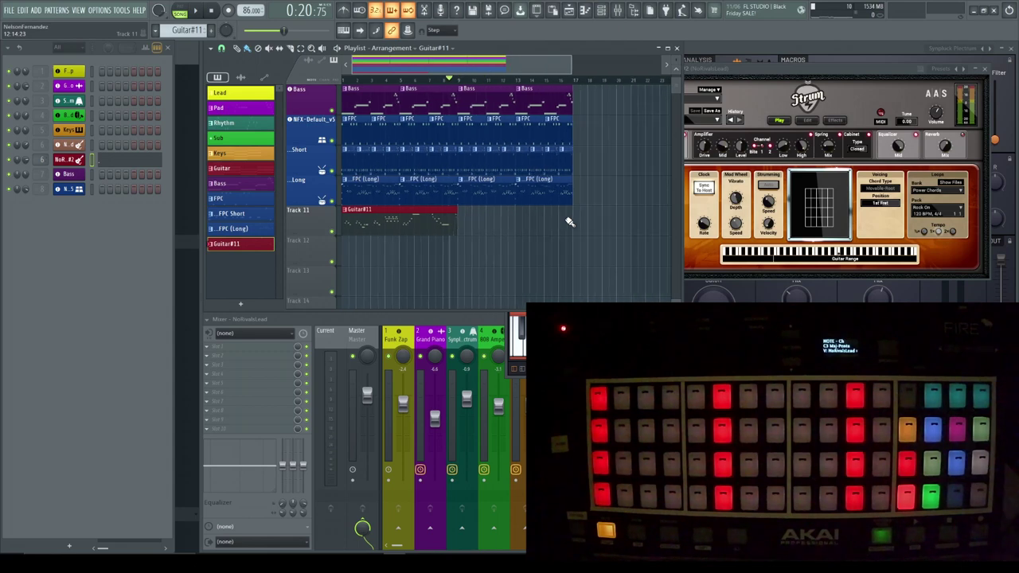
pyautogui.moveTo(587, 82); pyautogui.dragTo(465, 83)
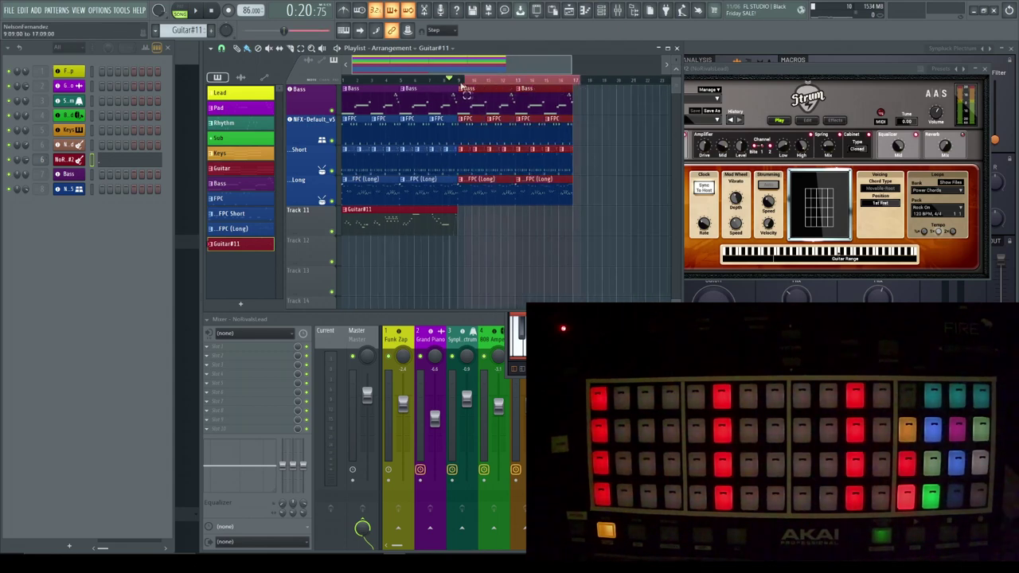
pyautogui.press('Delete')
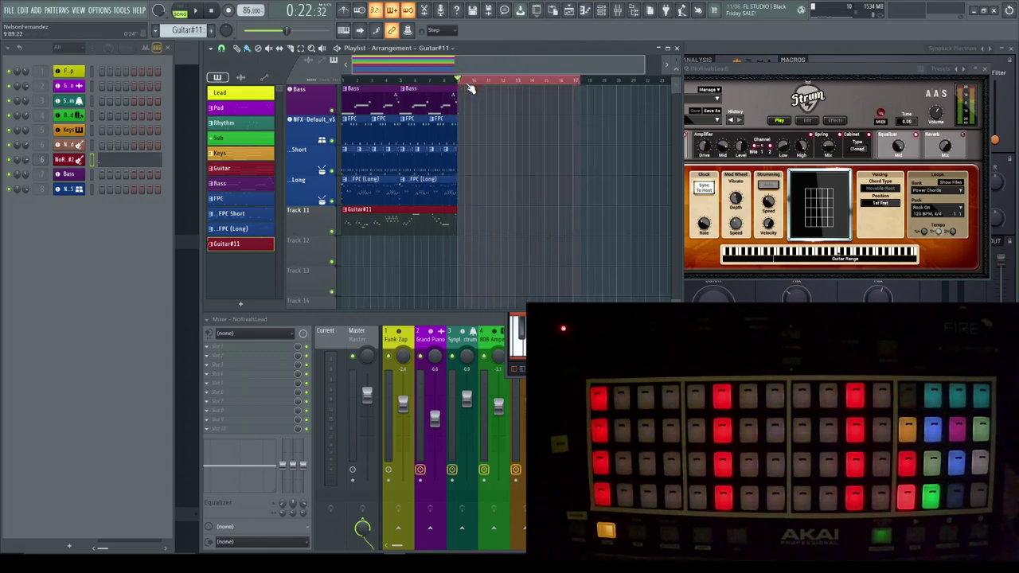
pyautogui.click(470, 85)
pyautogui.scroll(2, 490, 47)
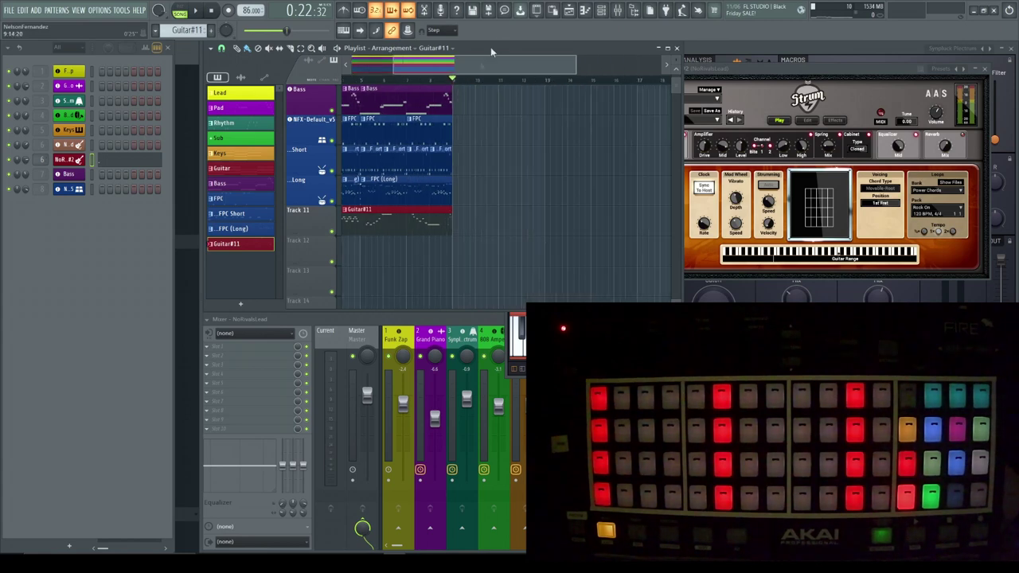
pyautogui.scroll(2, 411, 228)
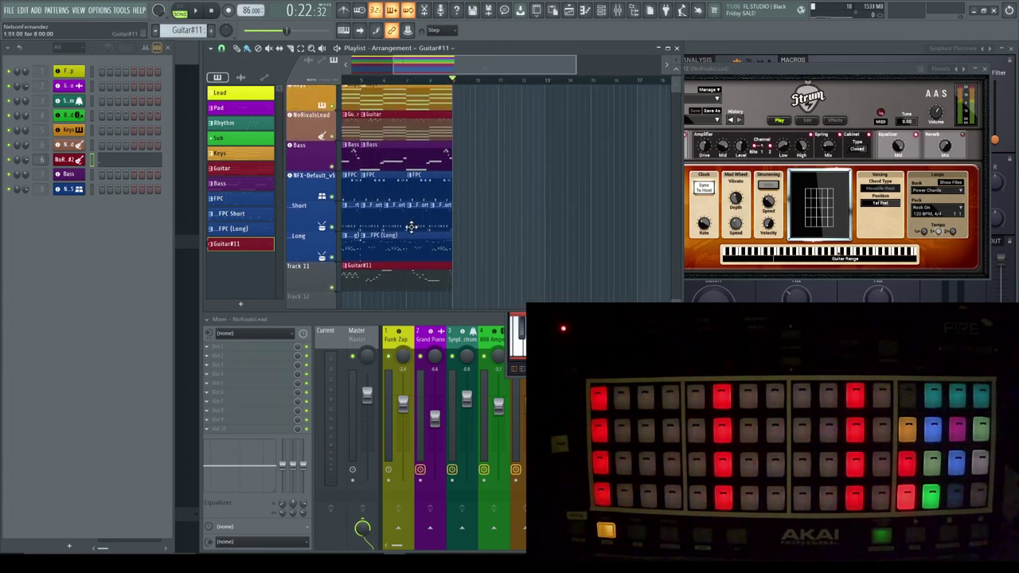
# Step: Mute every arranged playlist track except Keys and NoRivalsLead, and play back those two parts together
pyautogui.press('F5')
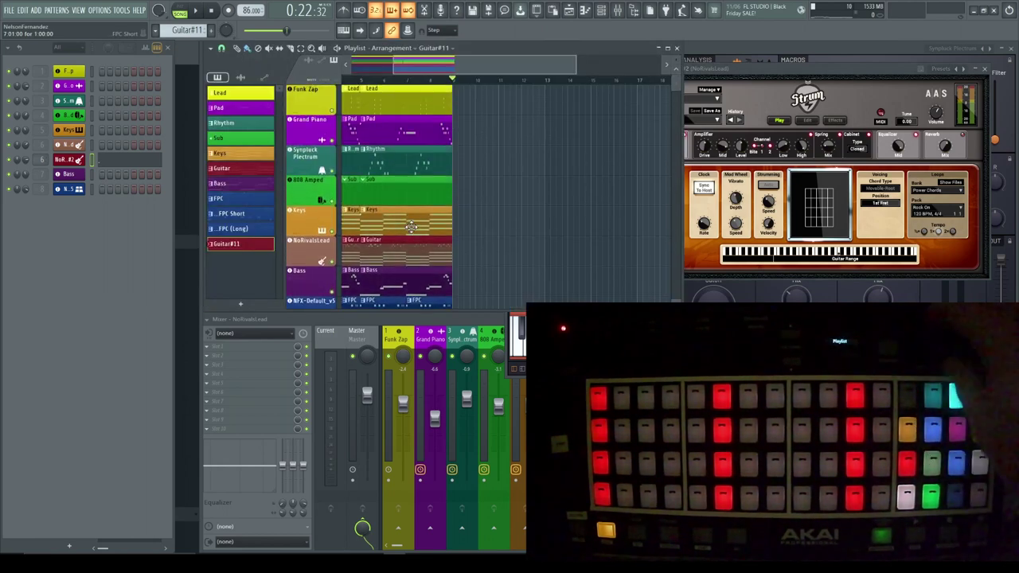
pyautogui.press('F5')
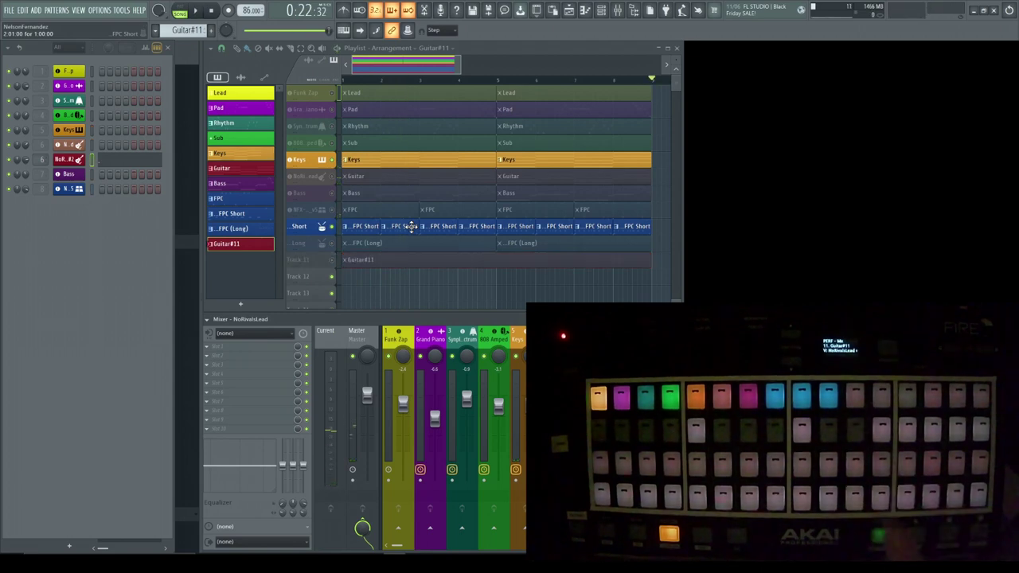
pyautogui.press('space')
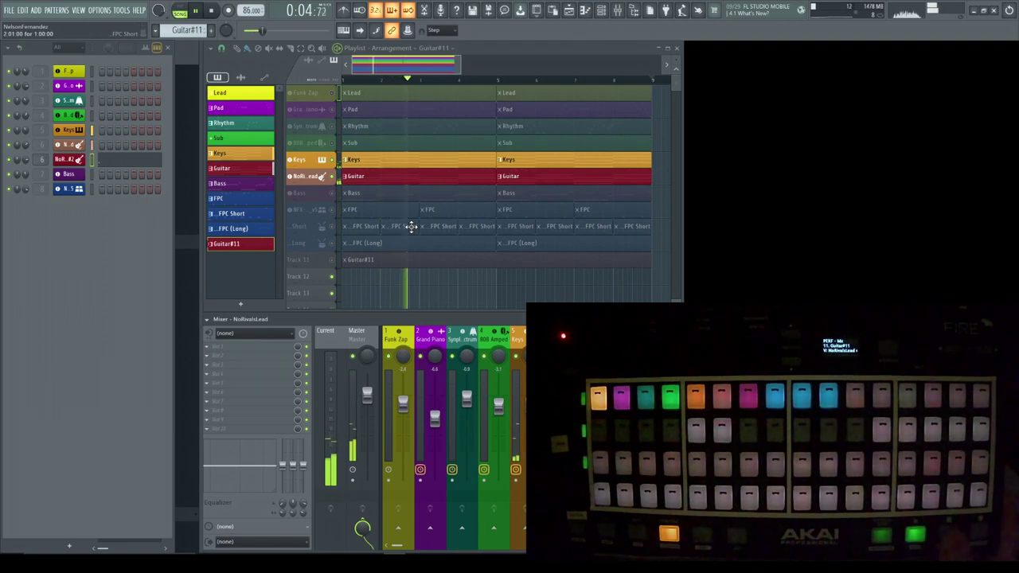
pyautogui.press('space')
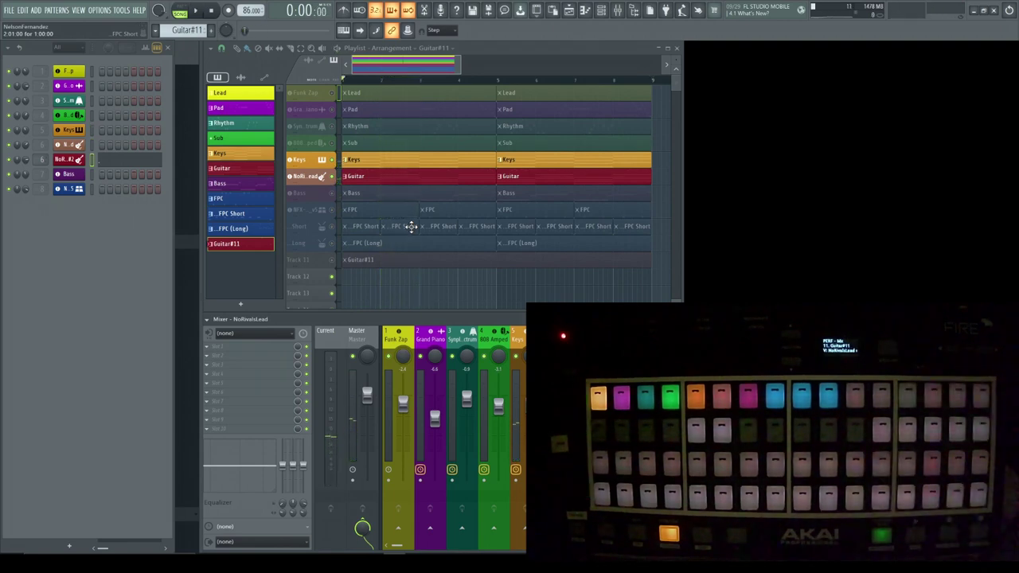